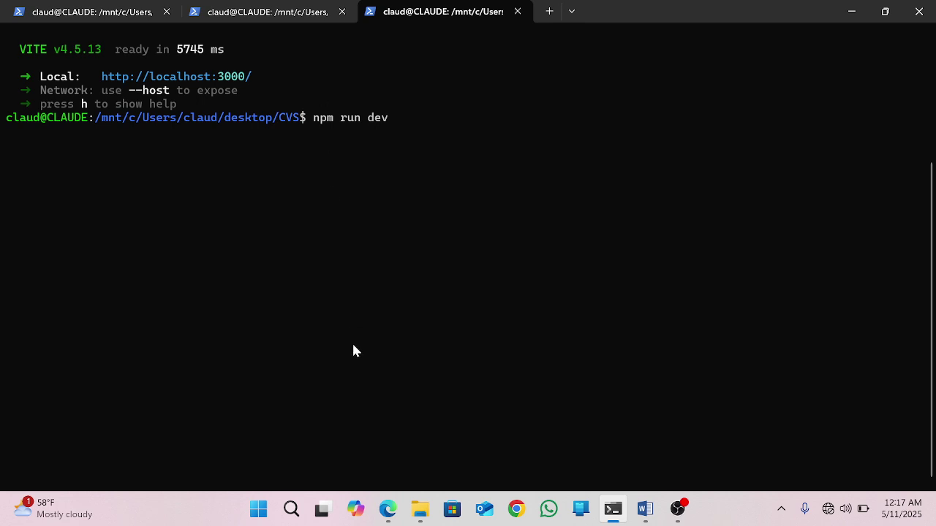
Step: Switch to the browser showing the certificate site at localhost:3000
left_click(387, 509)
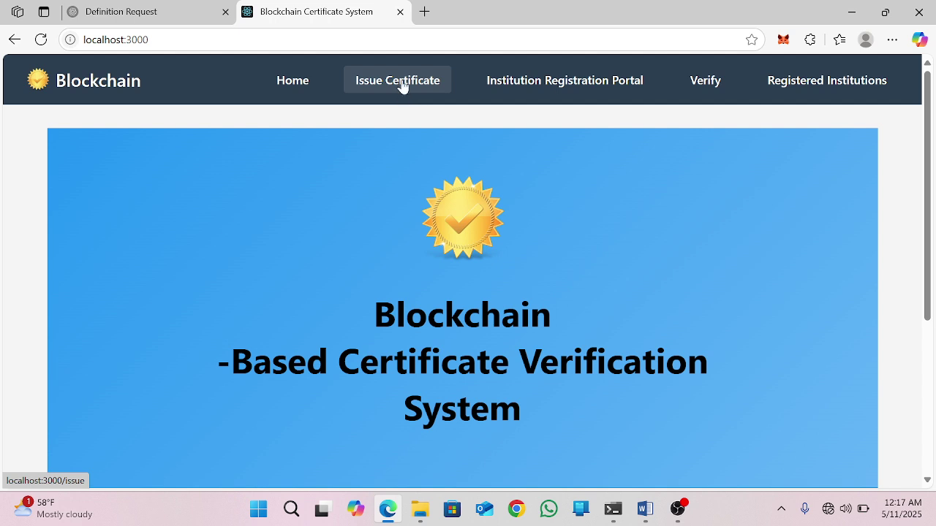
Step: Open the Issue Blockchain Certificate page from the navigation bar
left_click(403, 84)
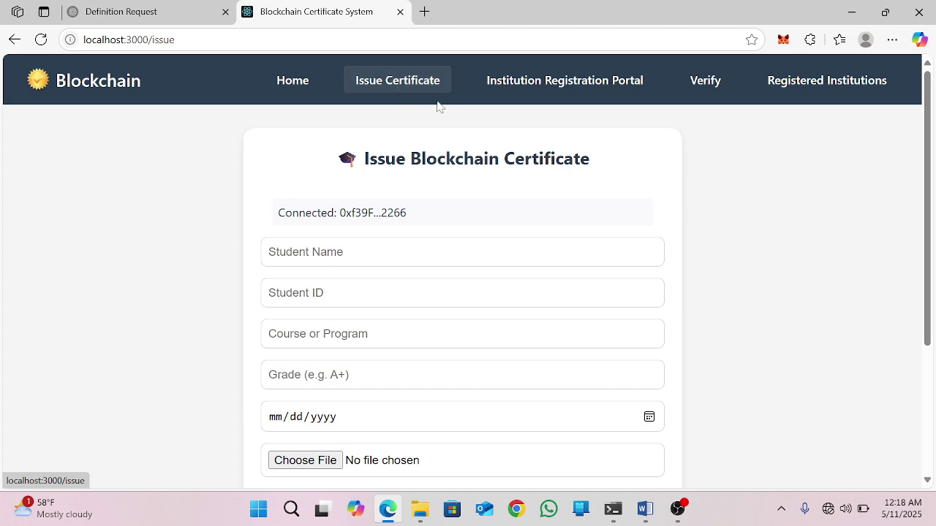
Step: Browse the Institution Registration, Verify and Registered Institutions pages, then return to registration
left_click(536, 88)
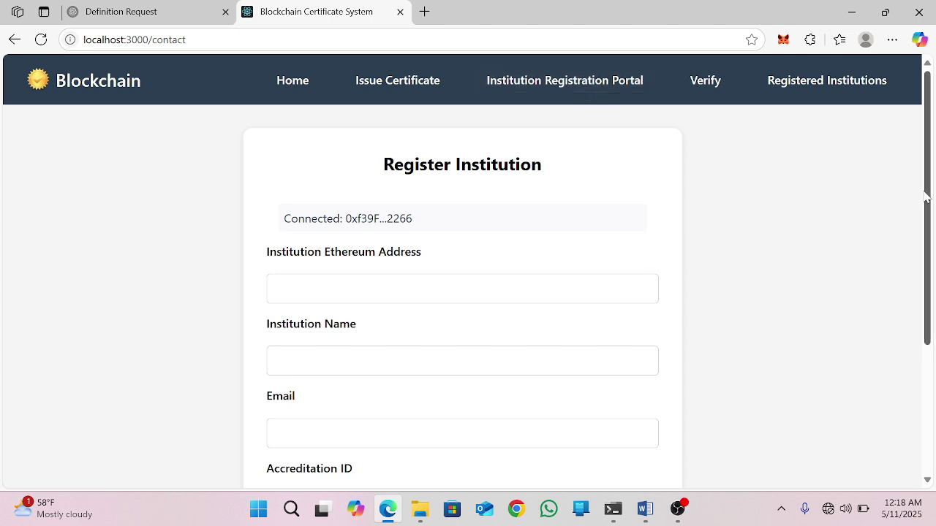
left_click_drag(930, 200, 927, 200)
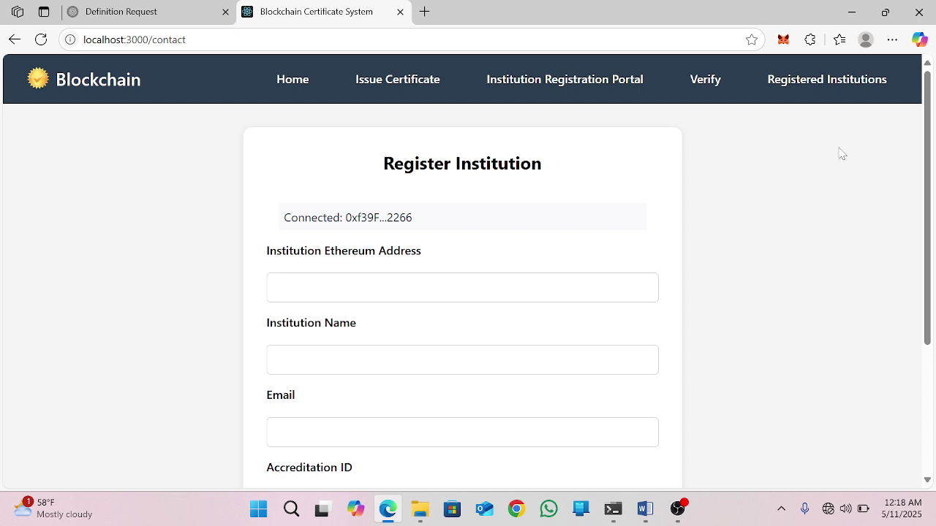
left_click(711, 87)
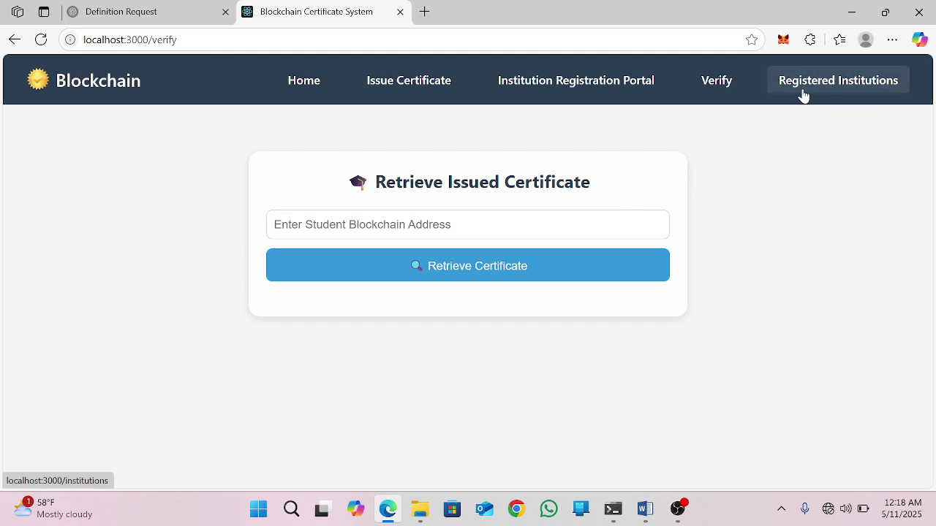
left_click(840, 89)
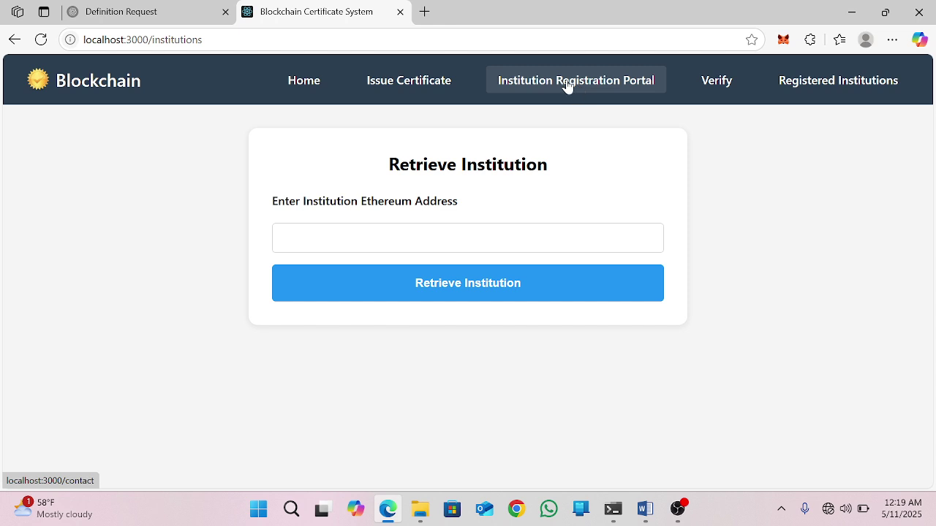
left_click(566, 85)
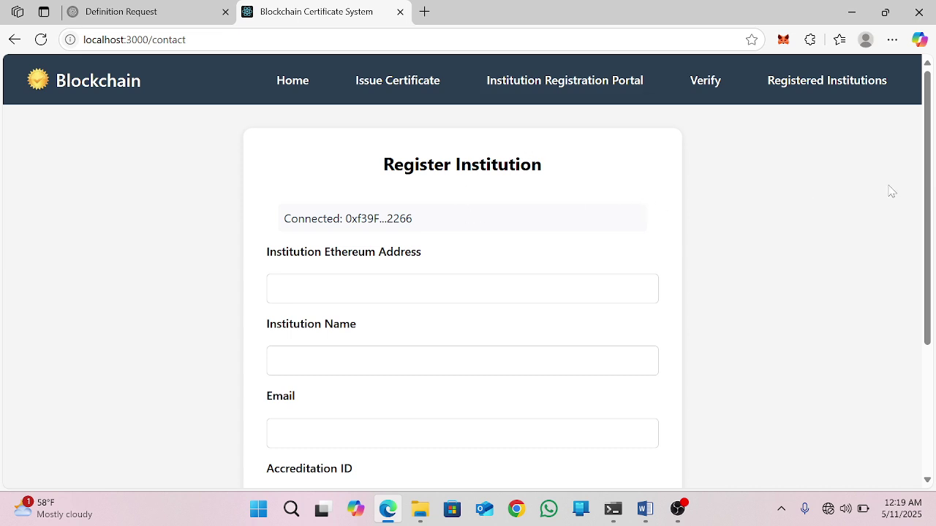
Step: Scroll the empty Register Institution form at localhost:3000/contact and bring up MetaMask
left_click_drag(926, 194, 929, 251)
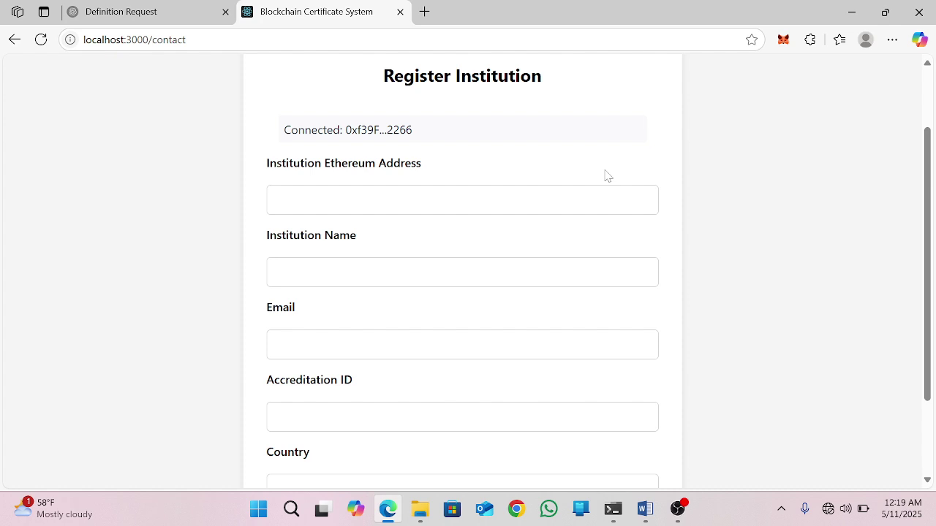
left_click(784, 41)
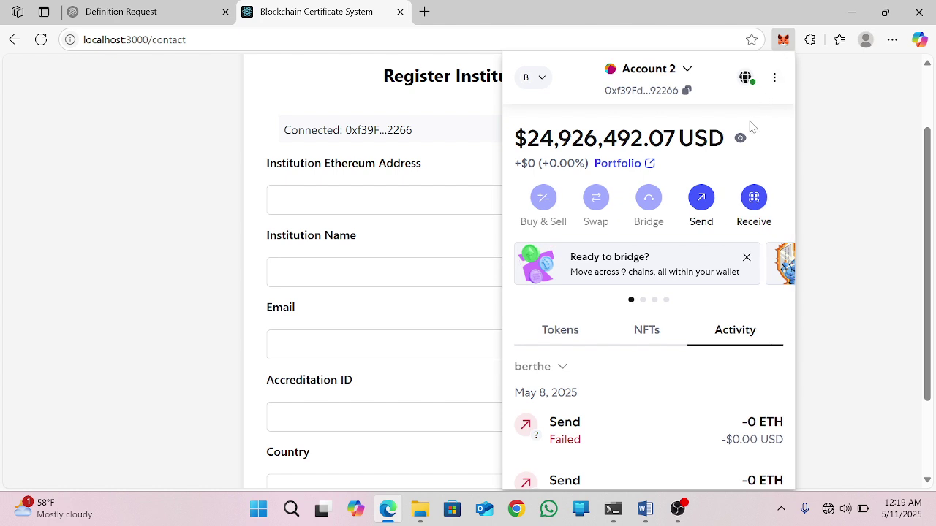
Step: Disconnect the MetaMask wallet from localhost:3000 and return to the form
left_click(746, 79)
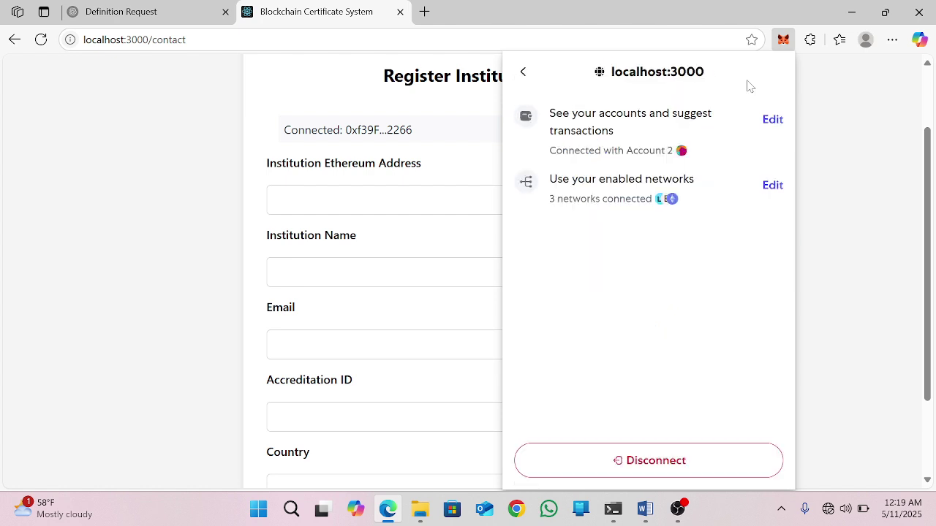
left_click(666, 463)
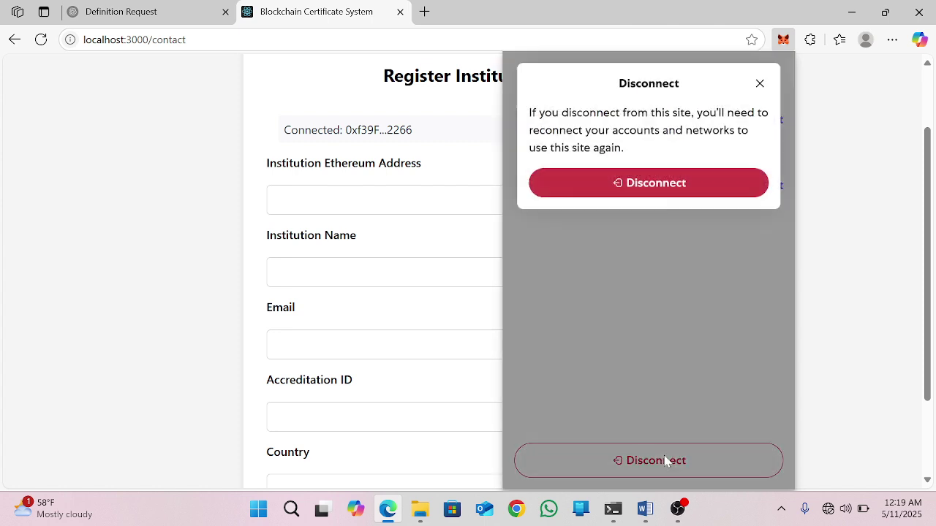
left_click(646, 189)
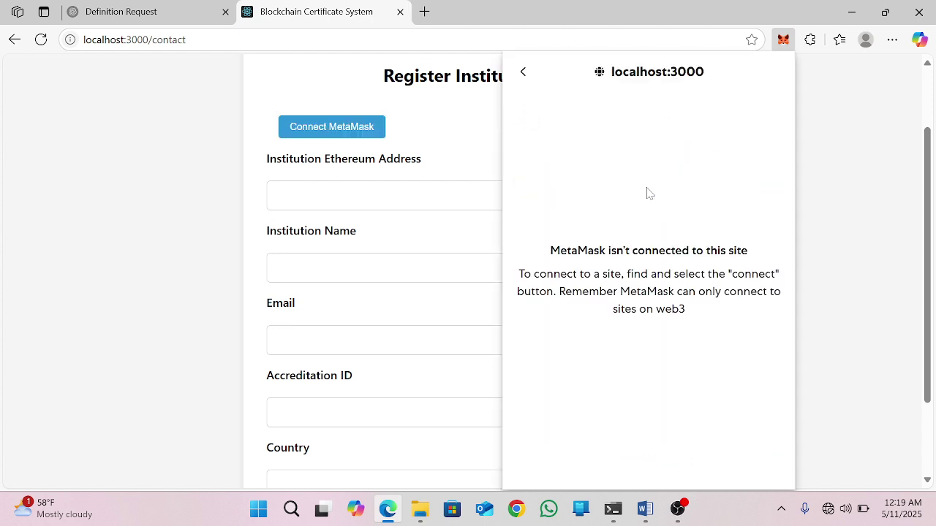
left_click(469, 208)
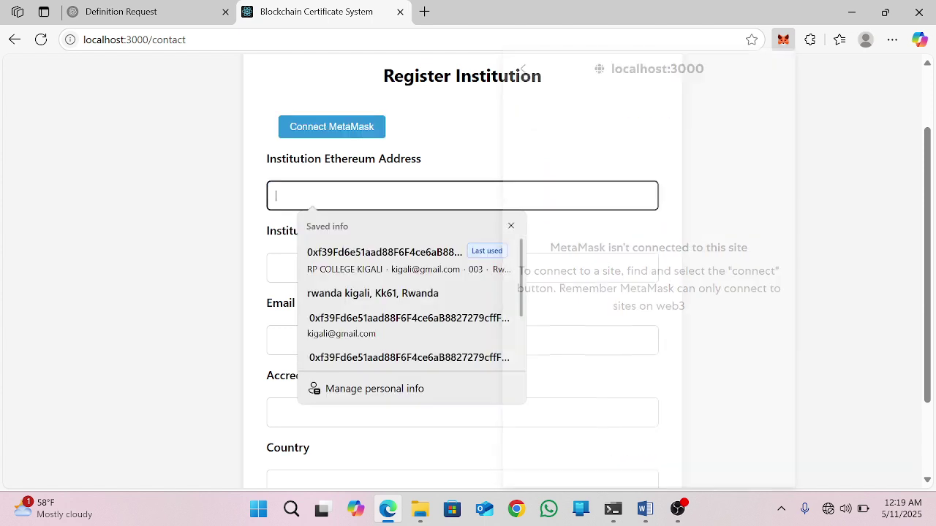
left_click(520, 153)
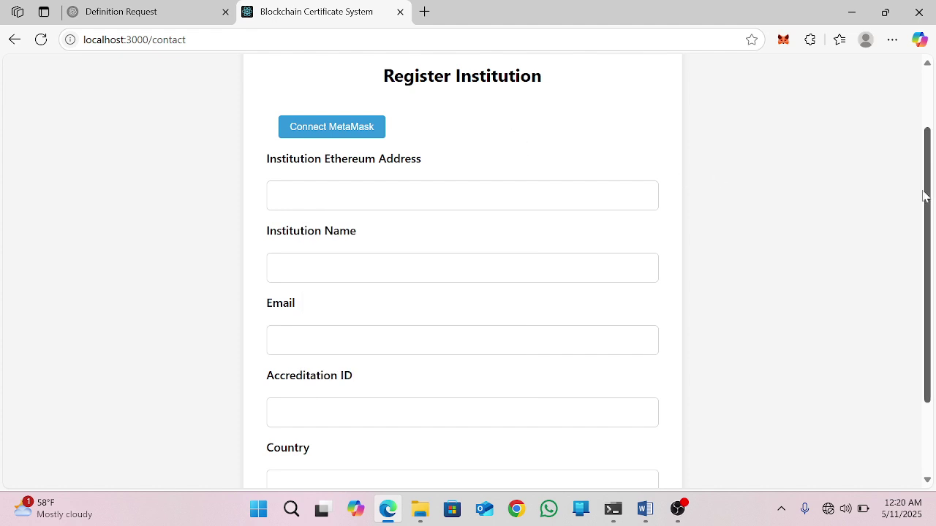
Step: Reconnect the MetaMask account to localhost:3000 through the form's Connect MetaMask option
scroll(924, 196, "up", 2)
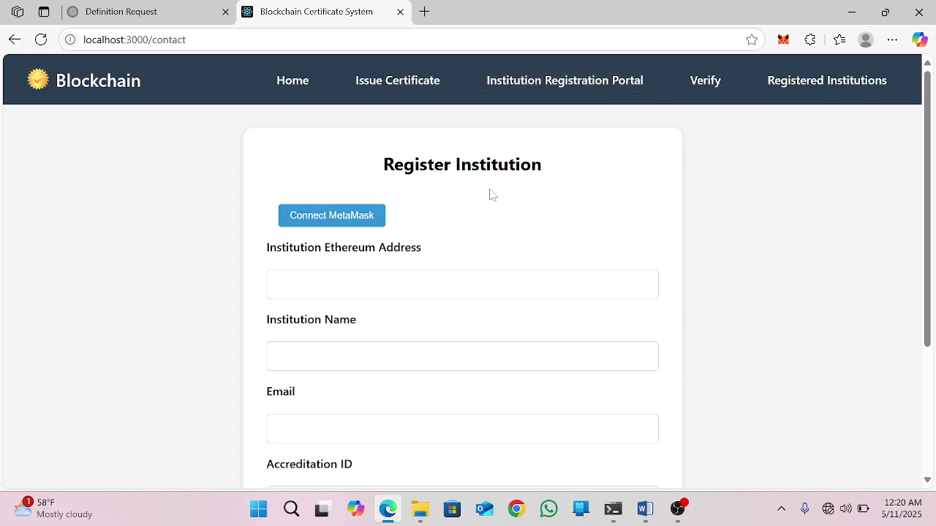
left_click_drag(933, 149, 933, 165)
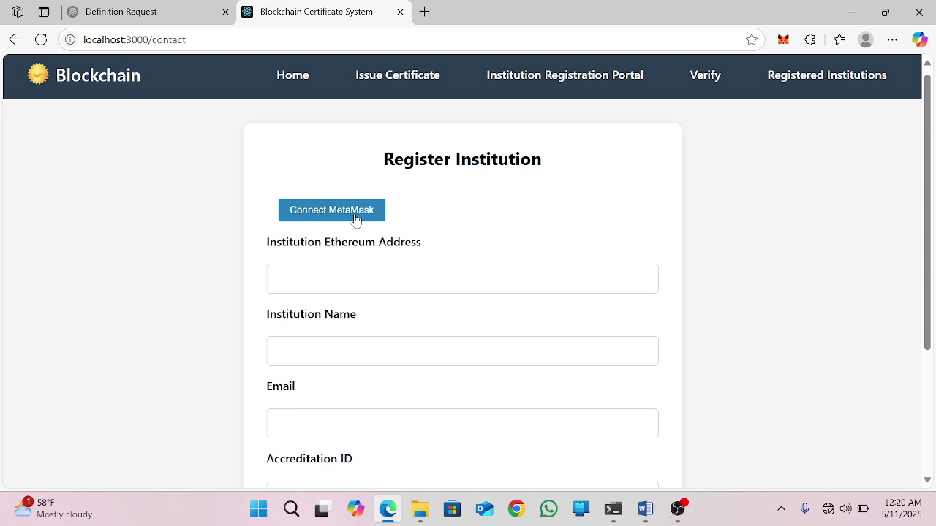
left_click(354, 217)
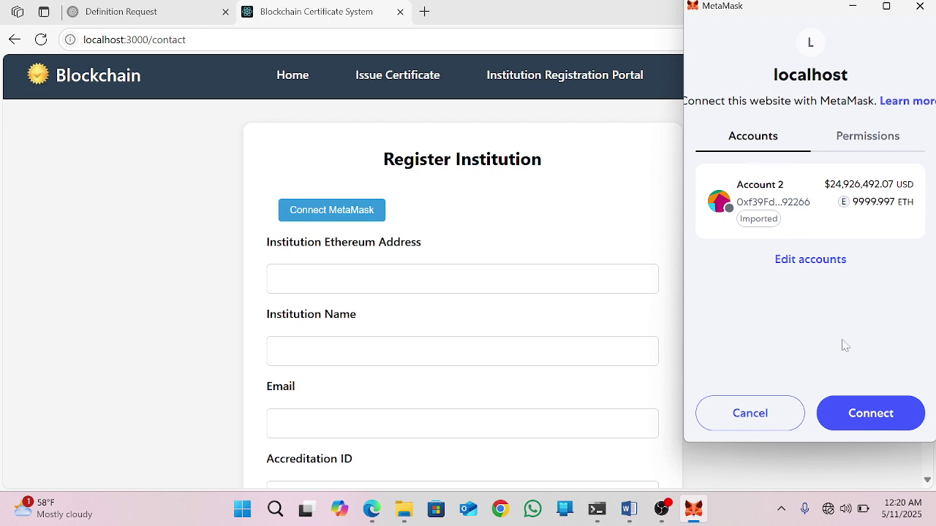
left_click(860, 414)
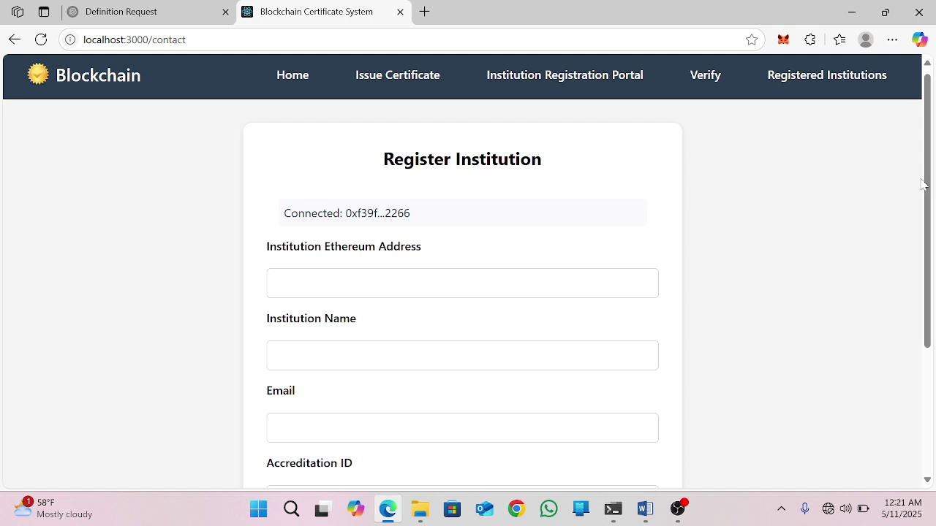
Step: Copy the Account 2 wallet address from MetaMask and close the popup
left_click_drag(929, 185, 932, 249)
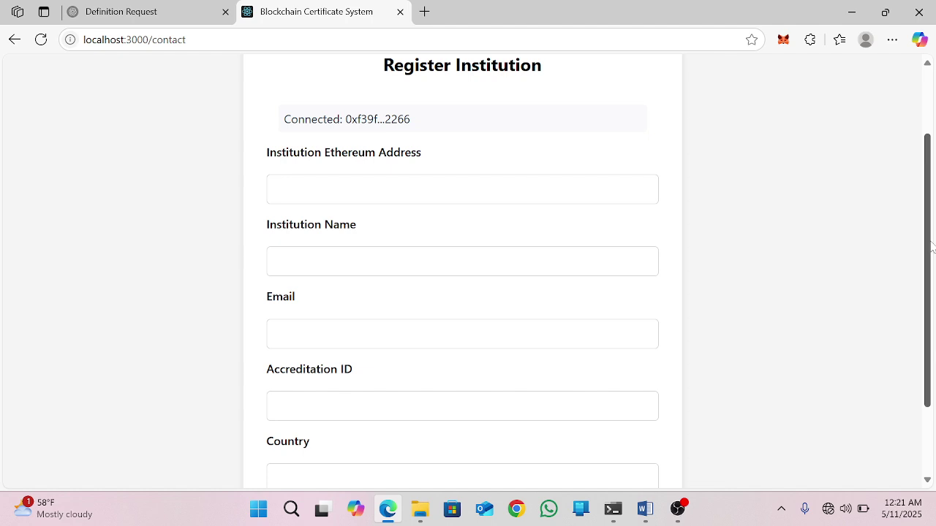
scroll(931, 248, "up", 2)
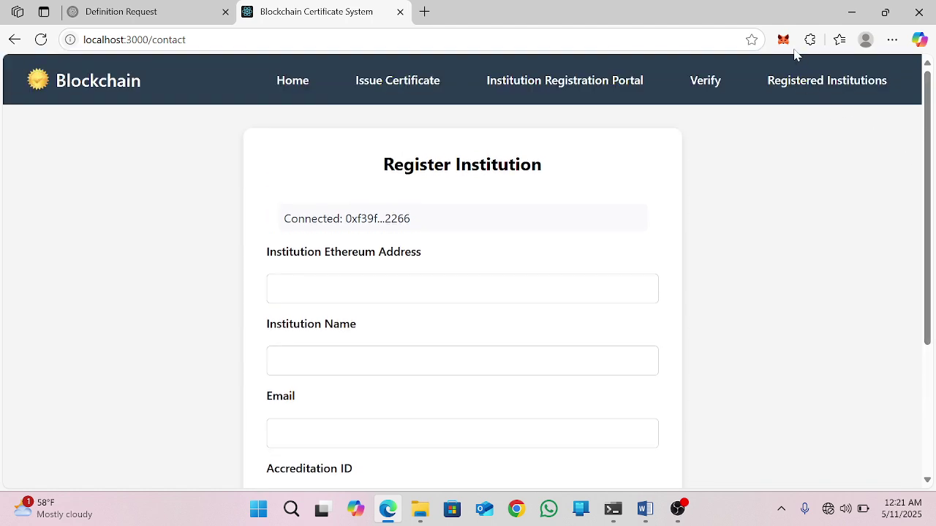
left_click(785, 40)
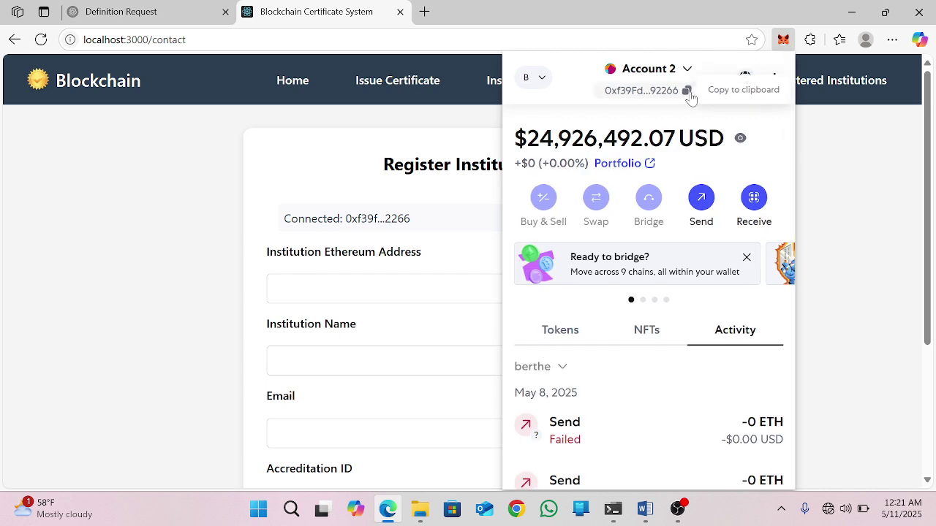
left_click(688, 93)
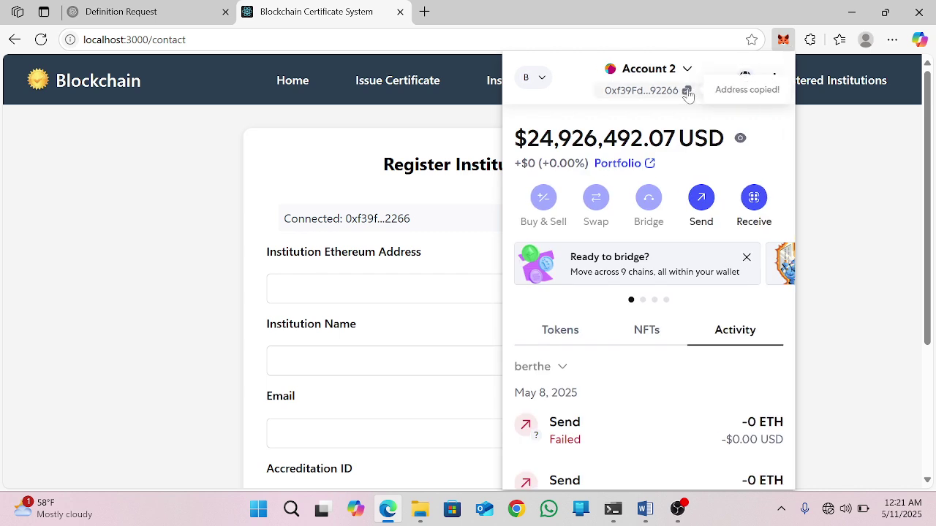
left_click(484, 193)
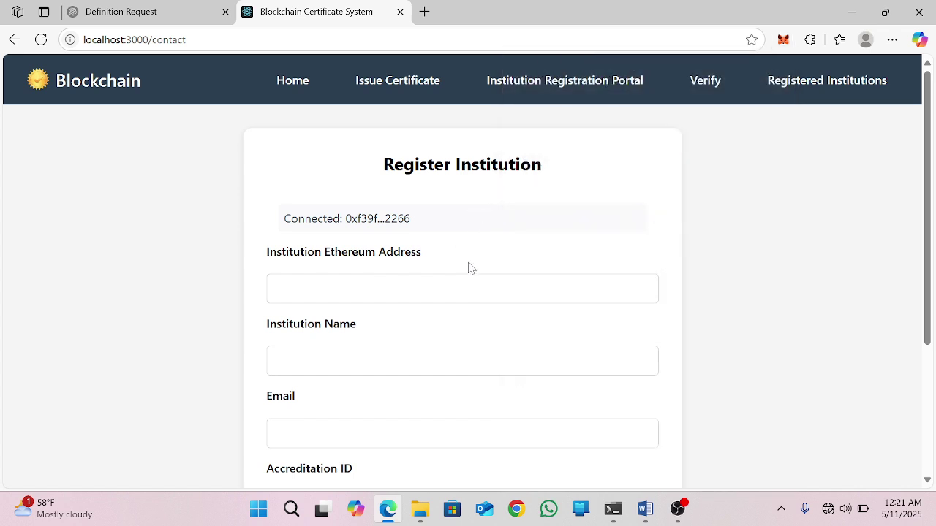
key("Return")
Step: Paste the copied wallet address into Institution Ethereum Address
left_click(277, 289)
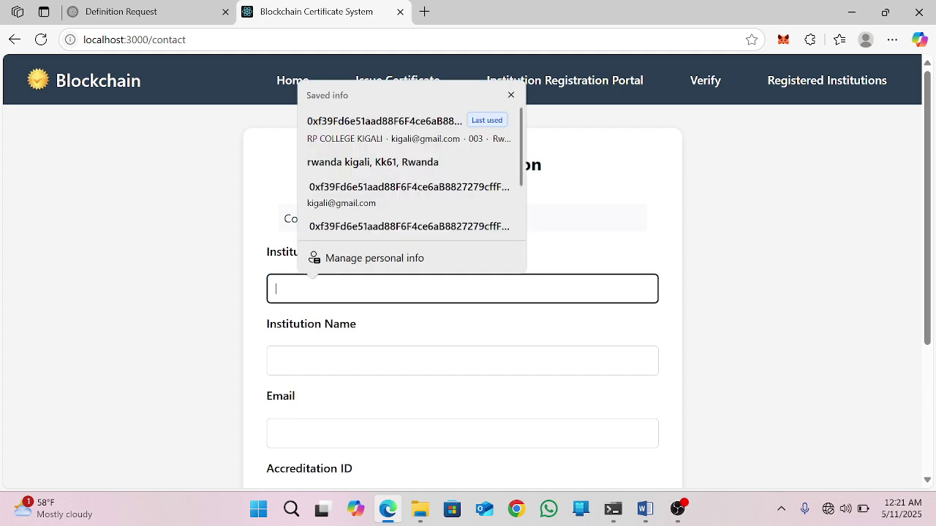
key("ctrl+v")
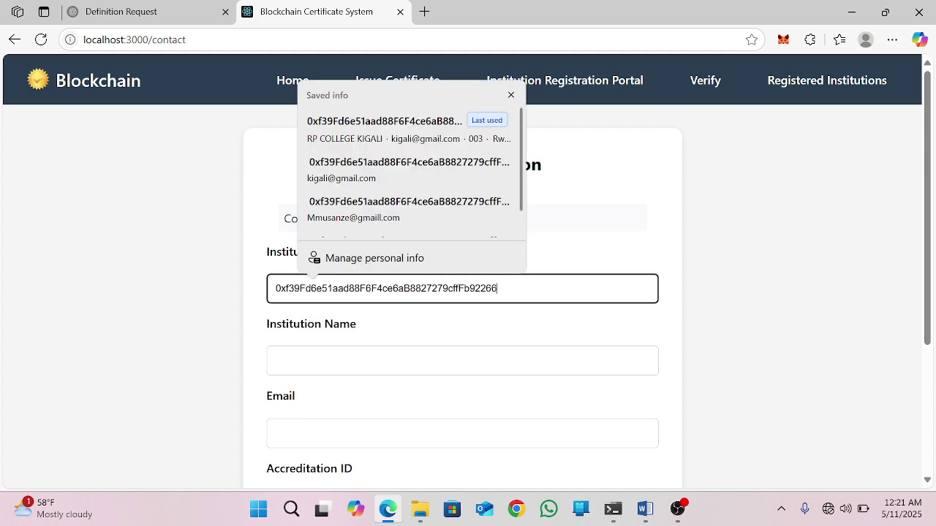
key("Return")
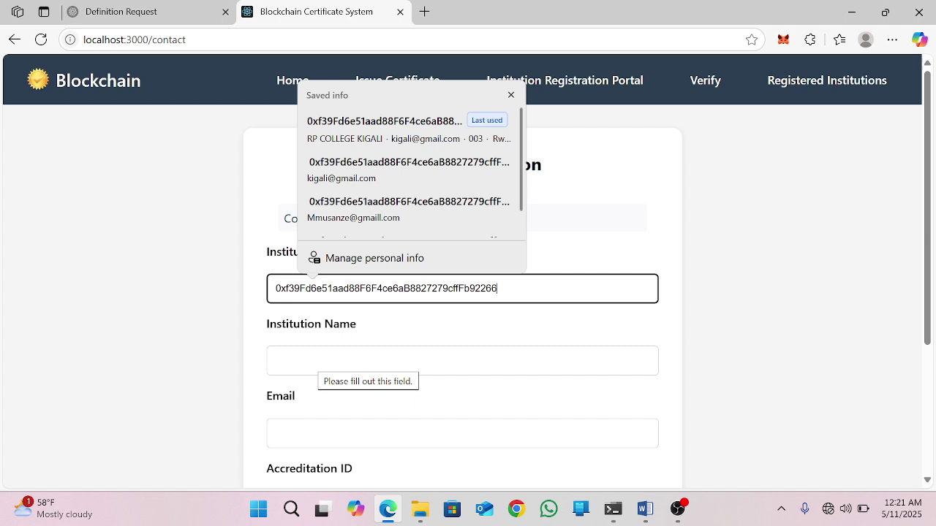
key("Caps_Lock")
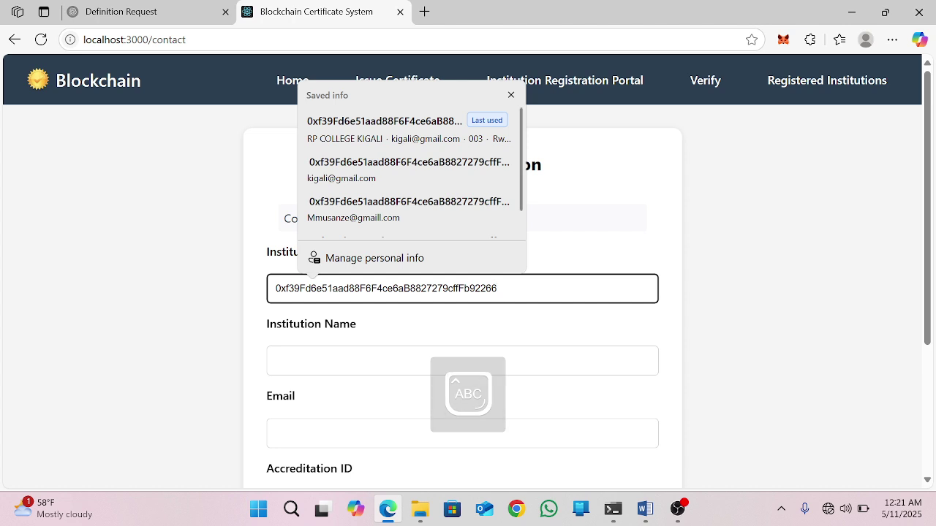
type("R")
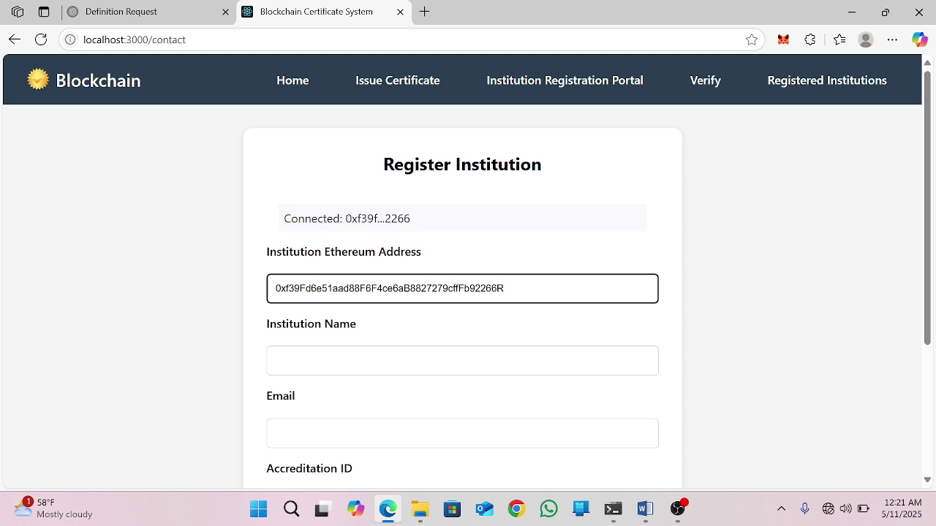
key("BackSpace")
Step: Enter RP NGOMA as the Institution Name
key("Tab")
key("Caps_Lock")
type("r")
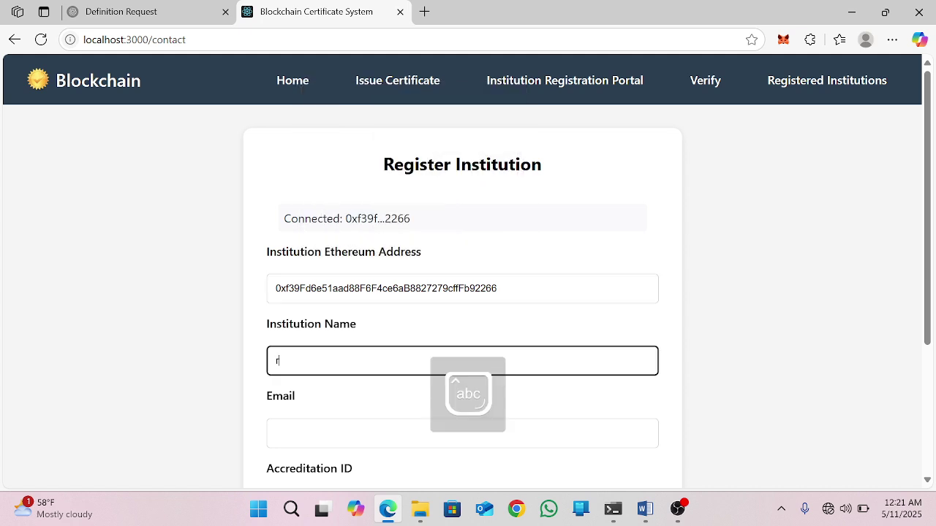
key("Caps_Lock")
type("RP NGOMA")
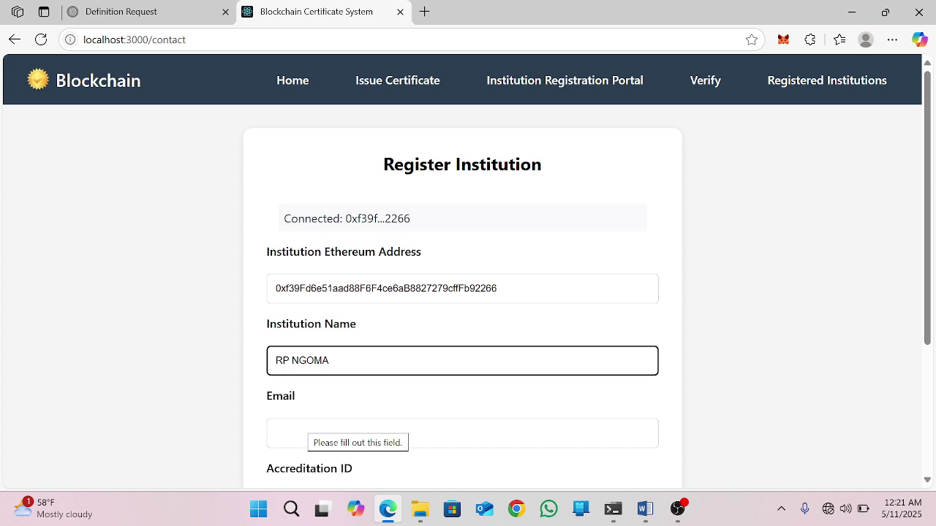
Step: Enter the institution's Gmail address and accreditation ID 004
left_click(304, 430)
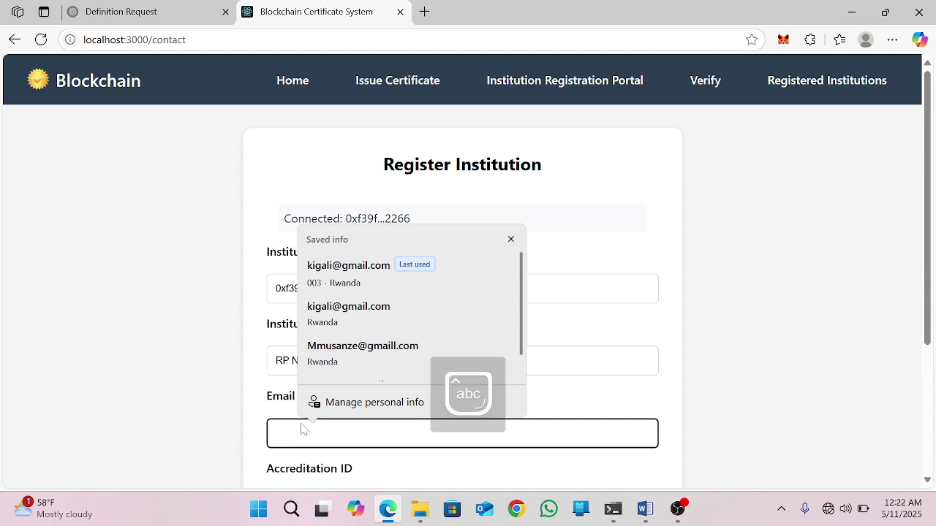
key("Return")
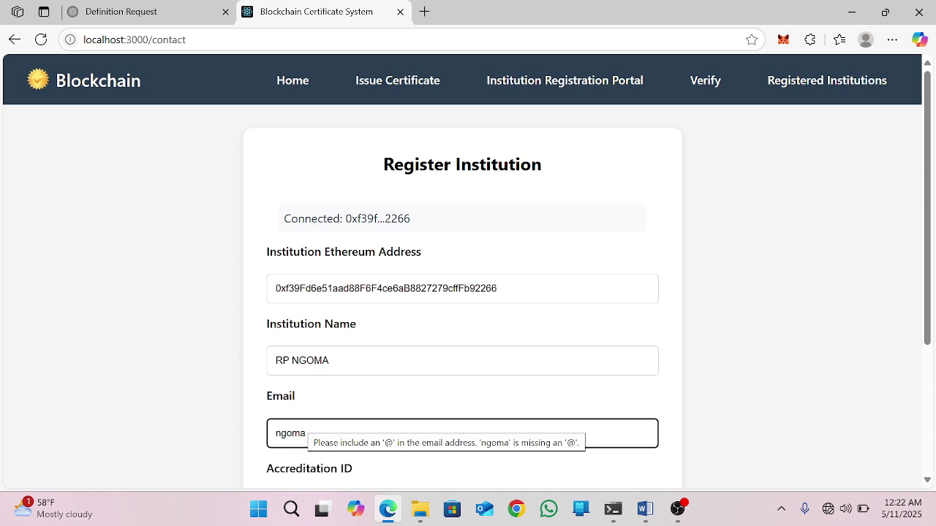
key("Return")
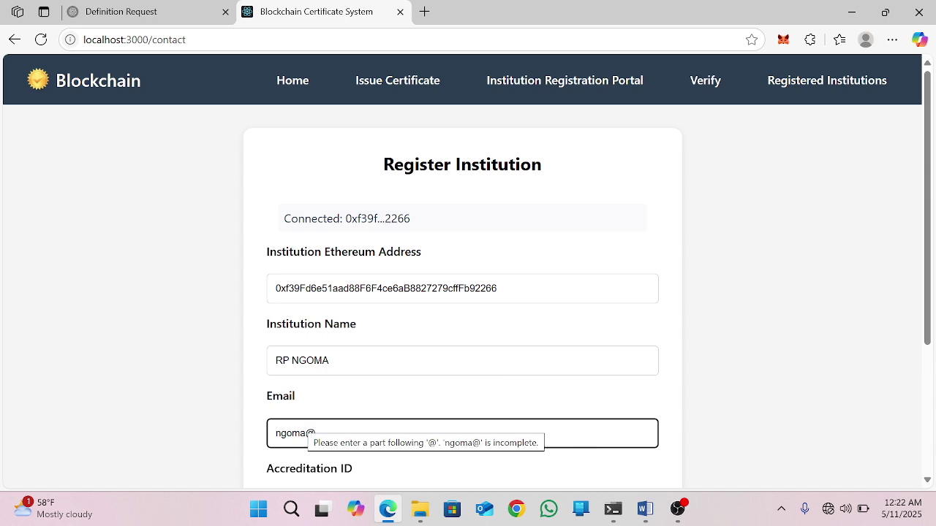
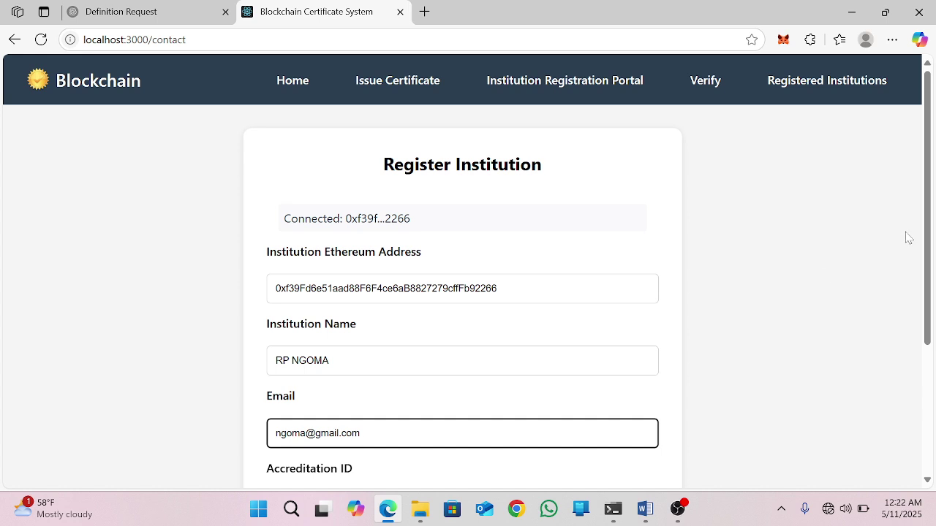
left_click_drag(923, 237, 925, 311)
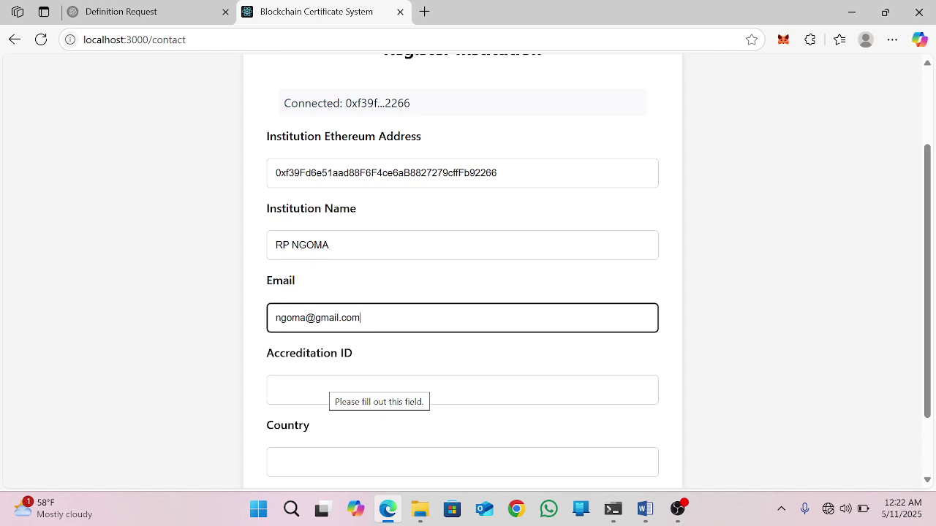
left_click(333, 388)
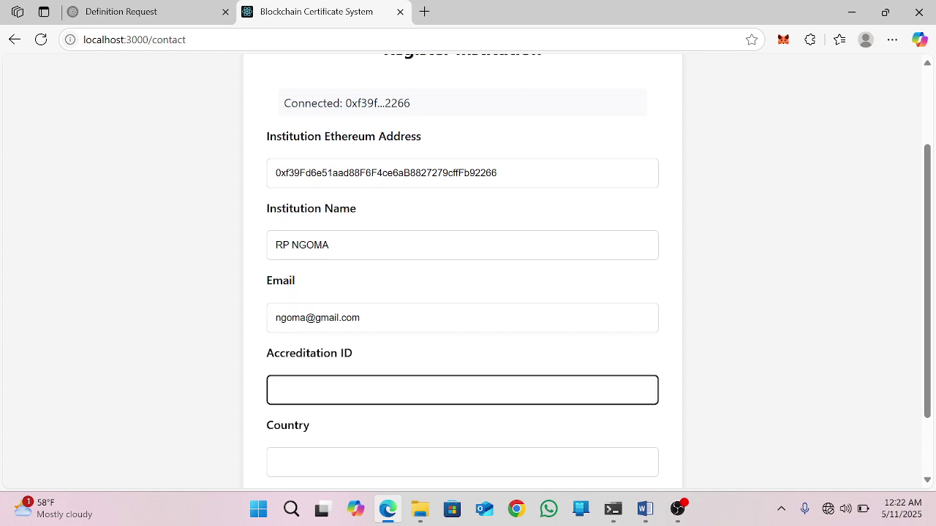
type("004")
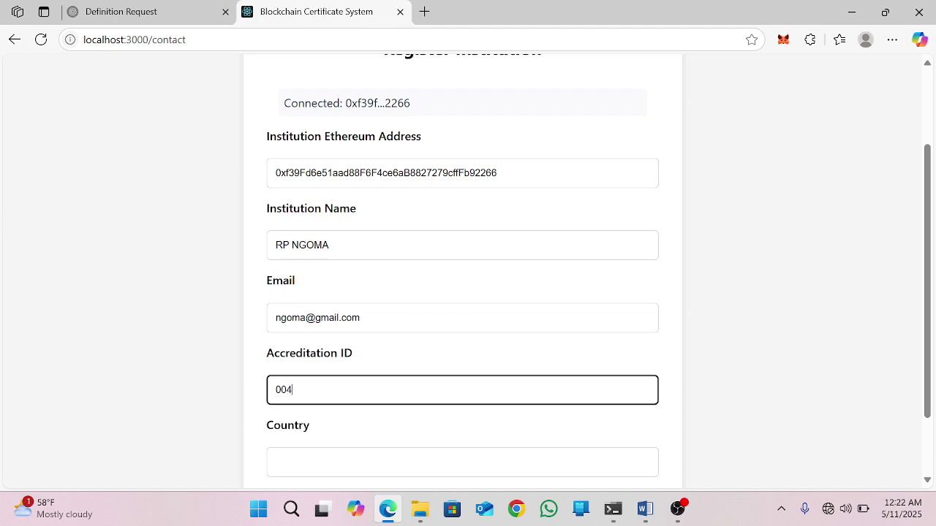
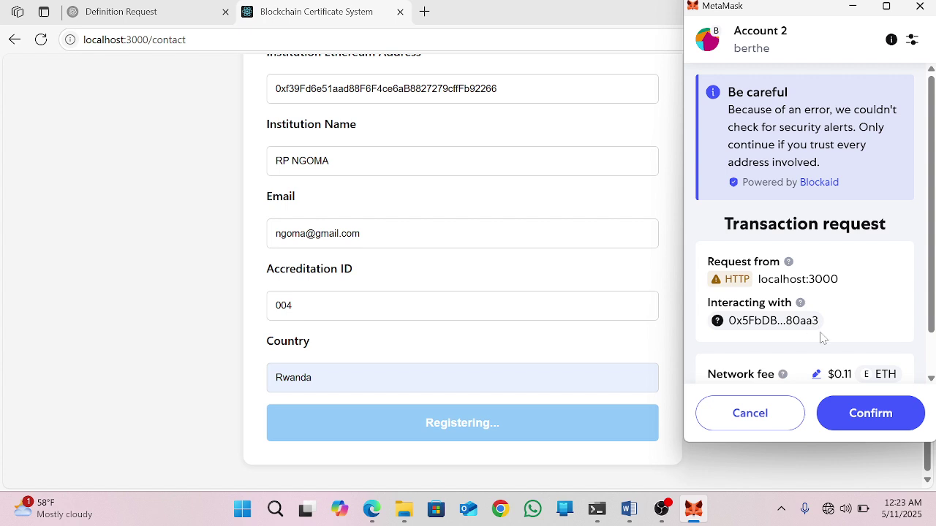
Step: Approve the RP NGOMA institution registration transaction in MetaMask
left_click(850, 417)
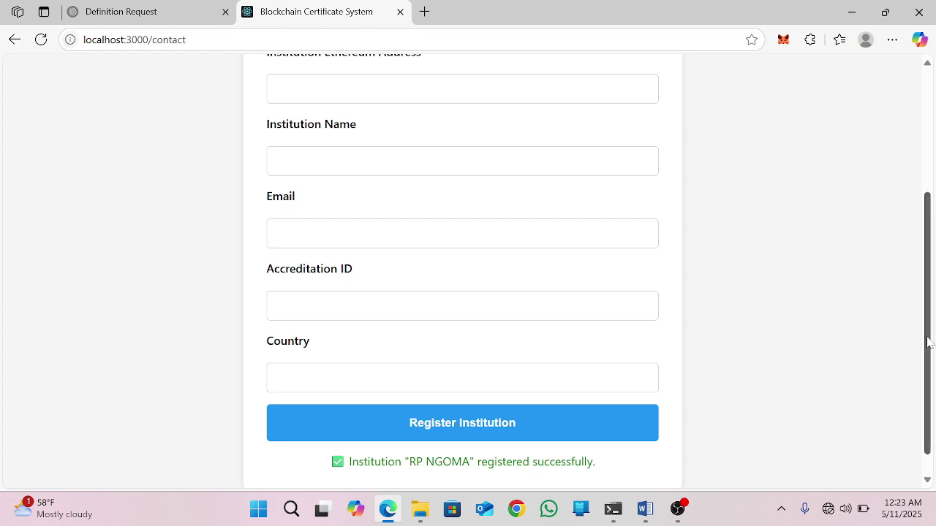
Step: Check the RP NGOMA success message, then go to the Registered Institutions page
left_click_drag(927, 344, 927, 372)
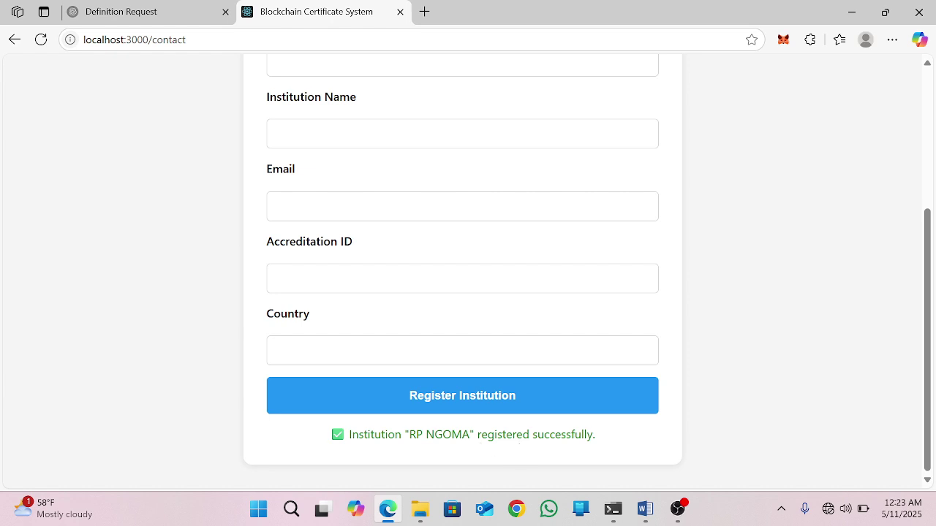
left_click_drag(929, 285, 834, 116)
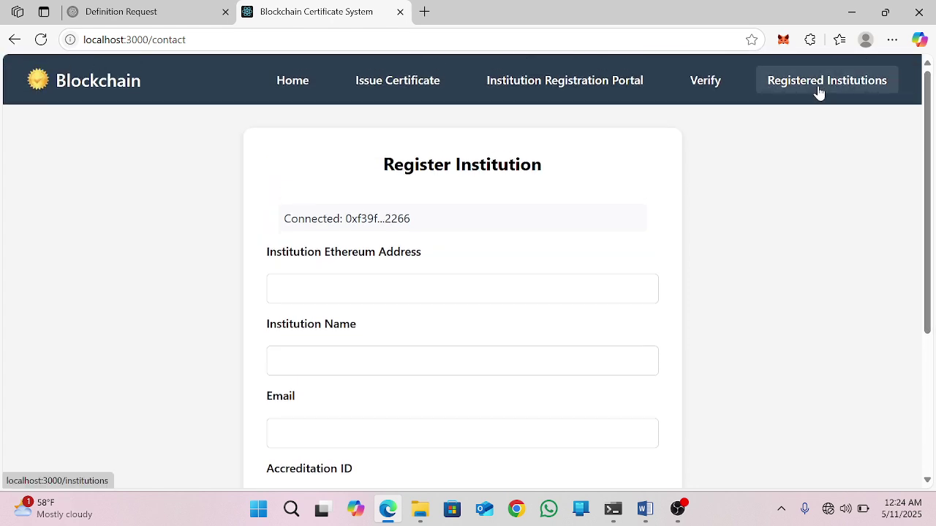
left_click(821, 91)
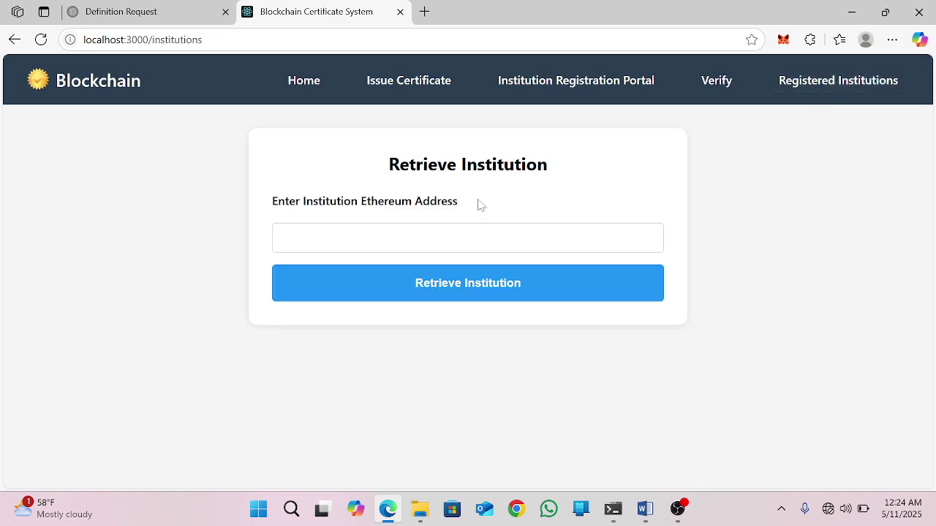
Step: Retrieve RP COLLEGE MUSANZE's details from its pasted wallet address, then go to Issue Certificate
left_click(468, 283)
left_click(468, 237)
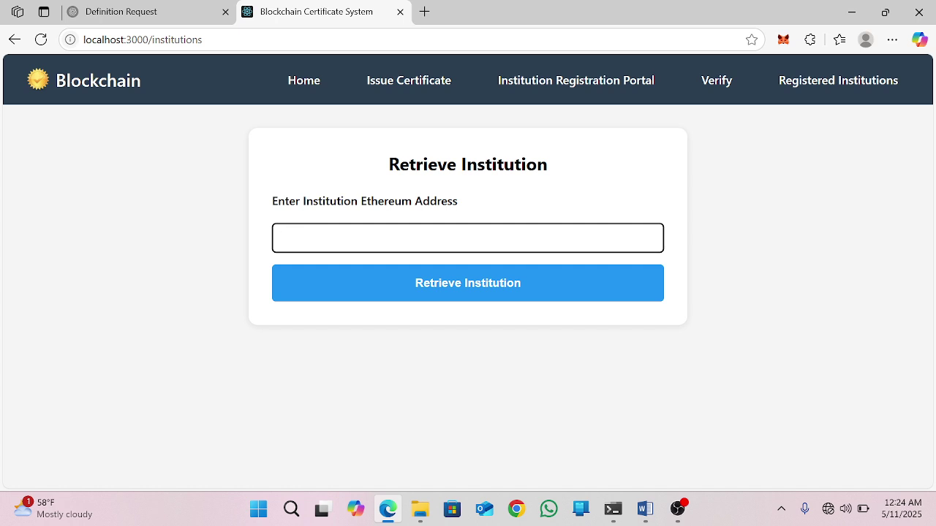
type("0xf39Fd6e51aad88F6F4ce6aB8827279cffFb92266")
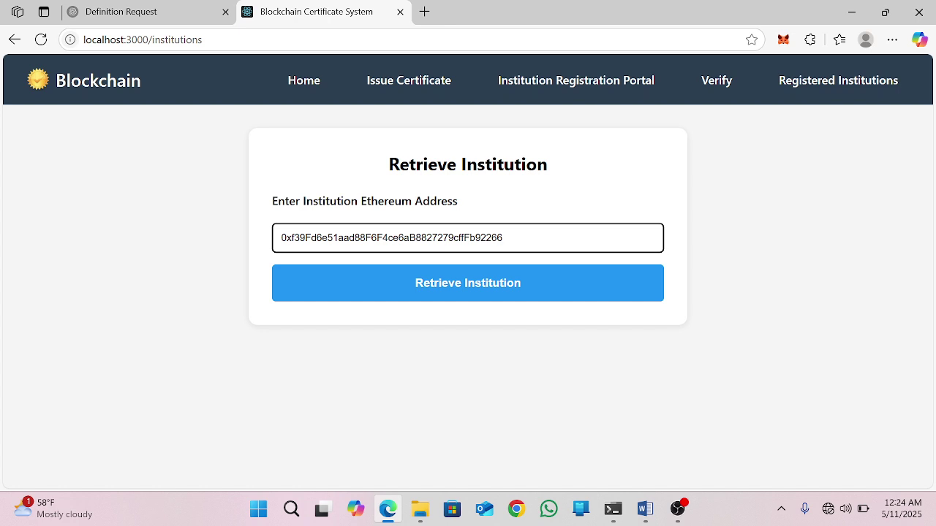
left_click(406, 288)
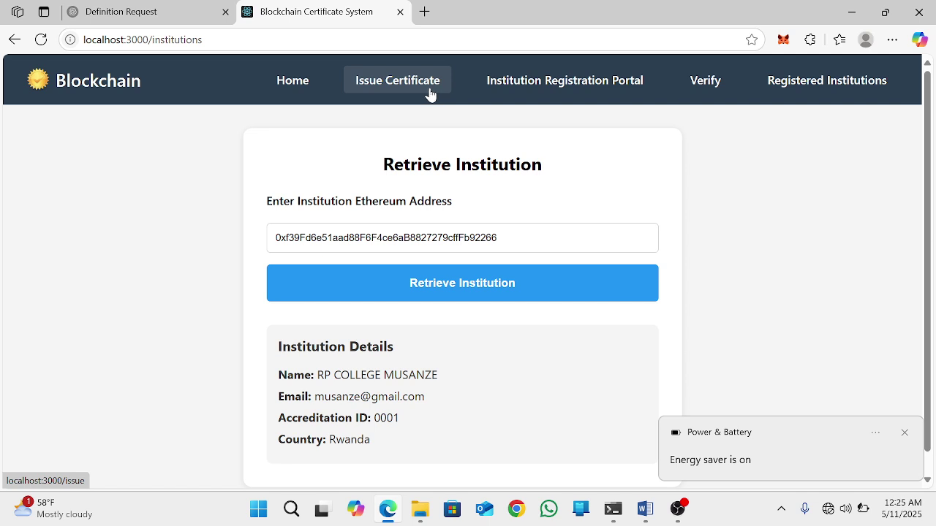
left_click(377, 93)
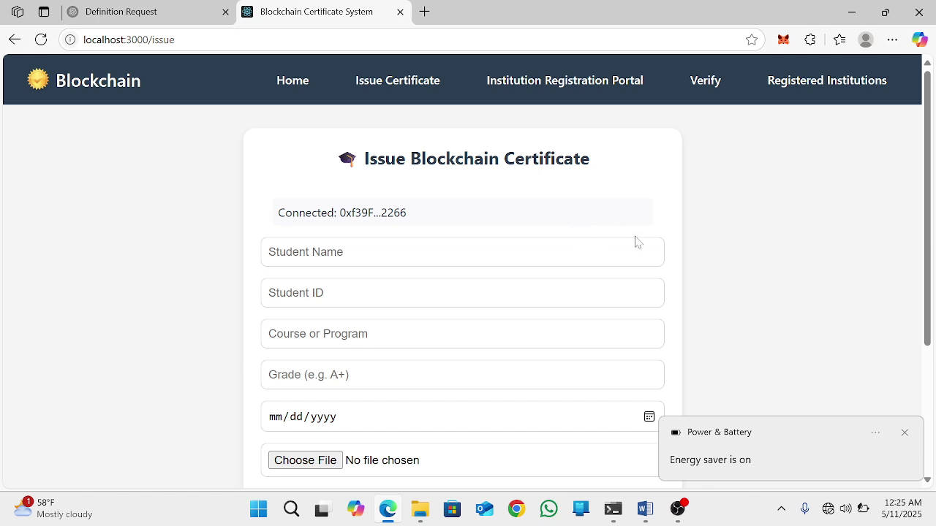
Step: Enter the student's full name in capitals and their registration number
left_click_drag(929, 219, 926, 236)
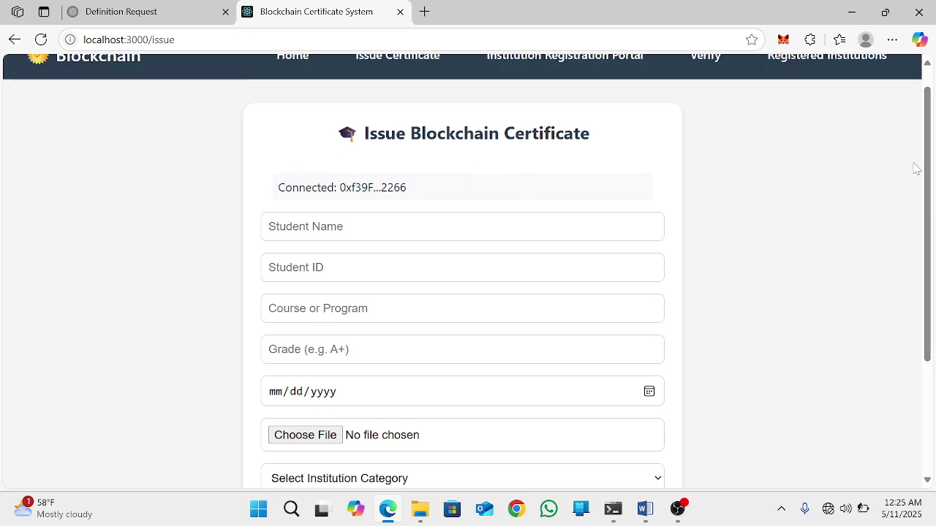
left_click(501, 229)
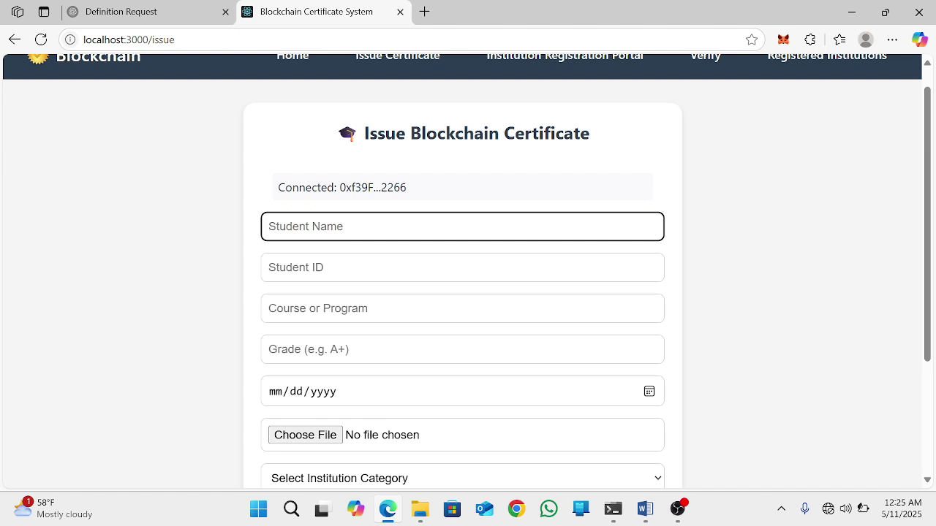
key("Caps_Lock")
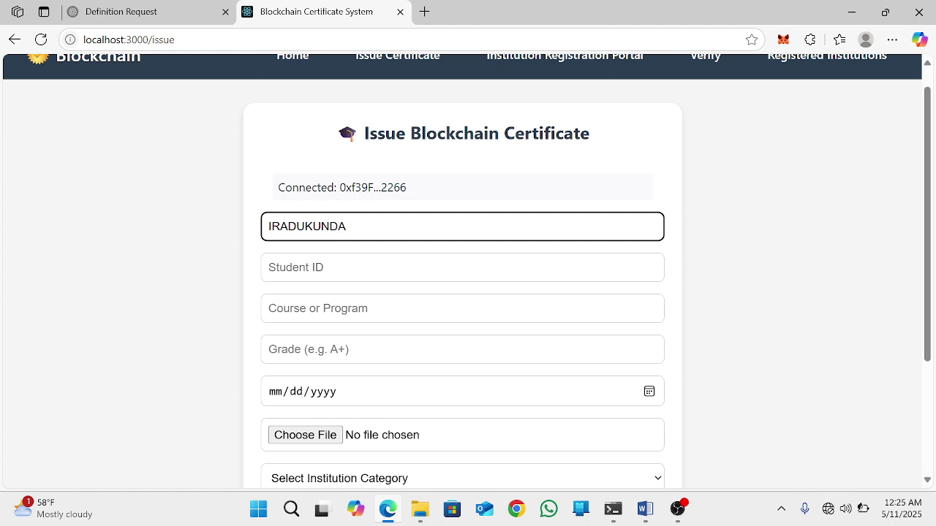
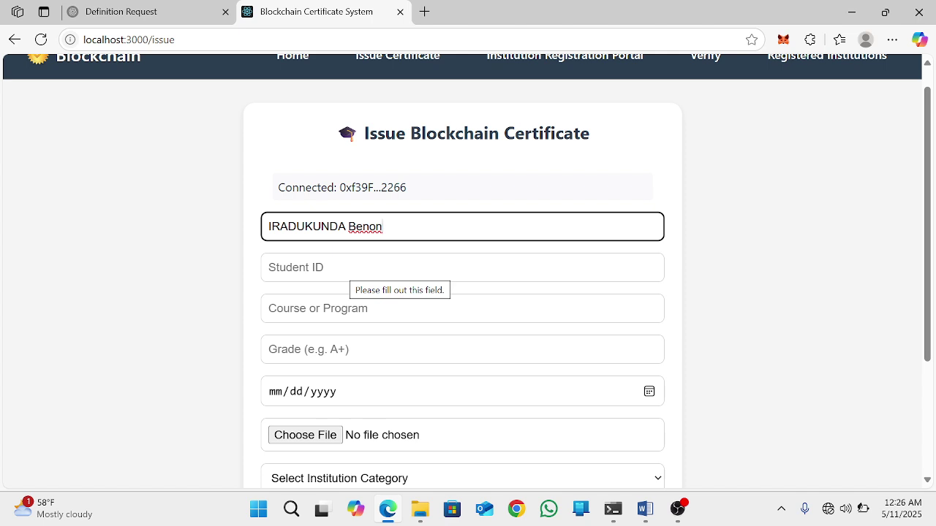
left_click(268, 267)
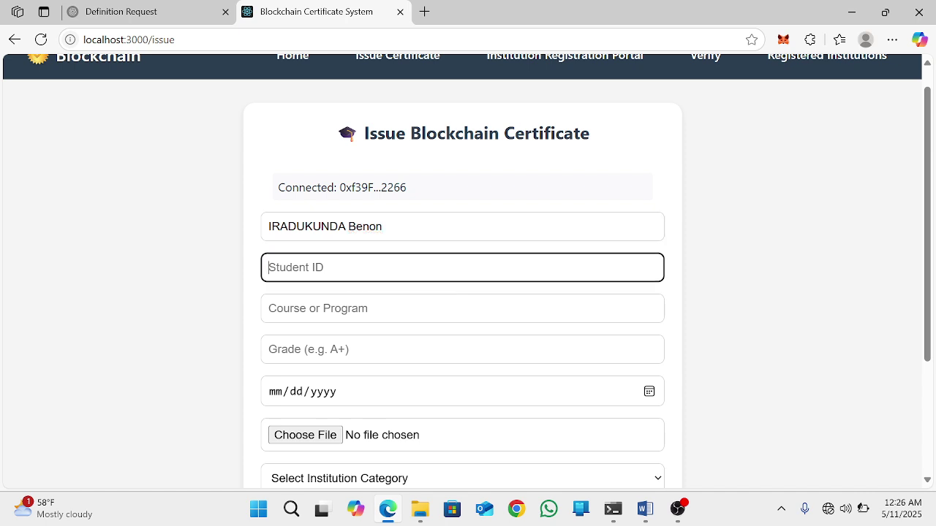
key("Caps_Lock")
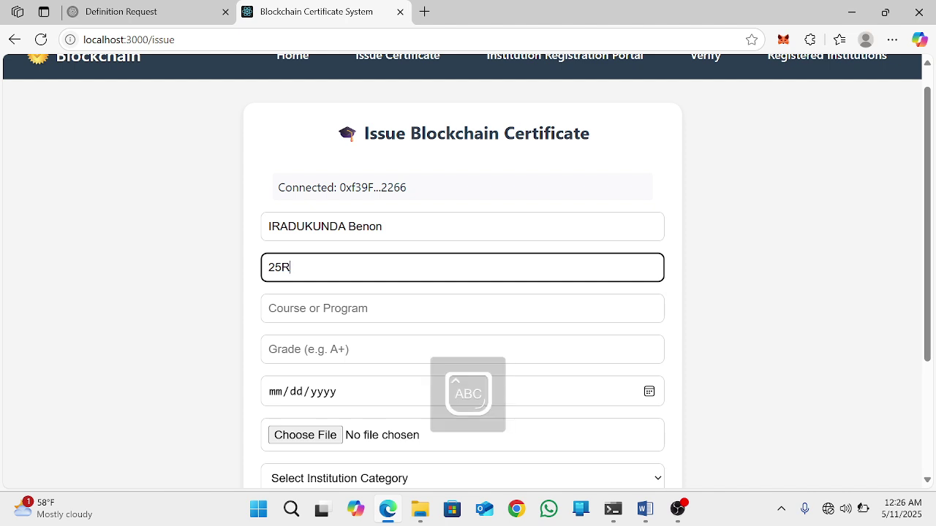
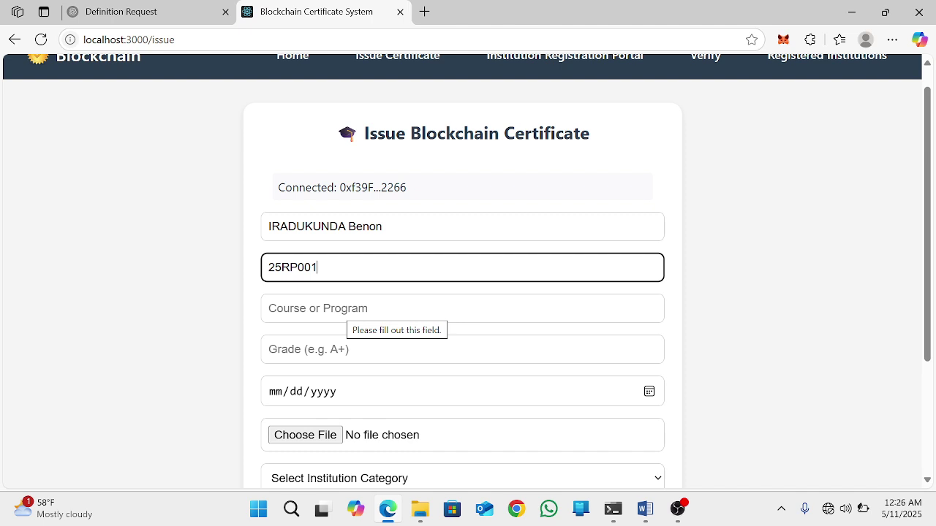
Step: Set course ICT, grade A+, and today's date 05/11/2025
key("Tab")
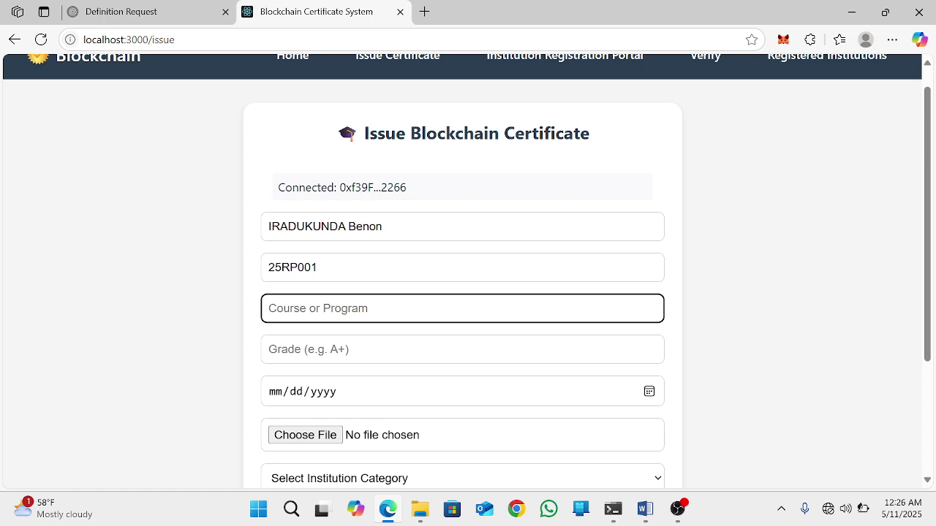
key("Caps_Lock")
type("ict")
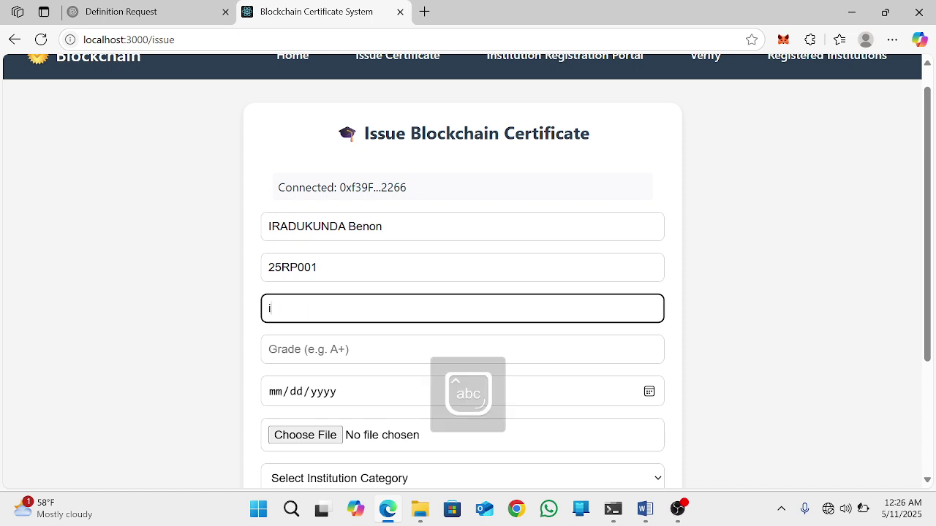
key("BackSpace")
key("BackSpace")
key("BackSpace")
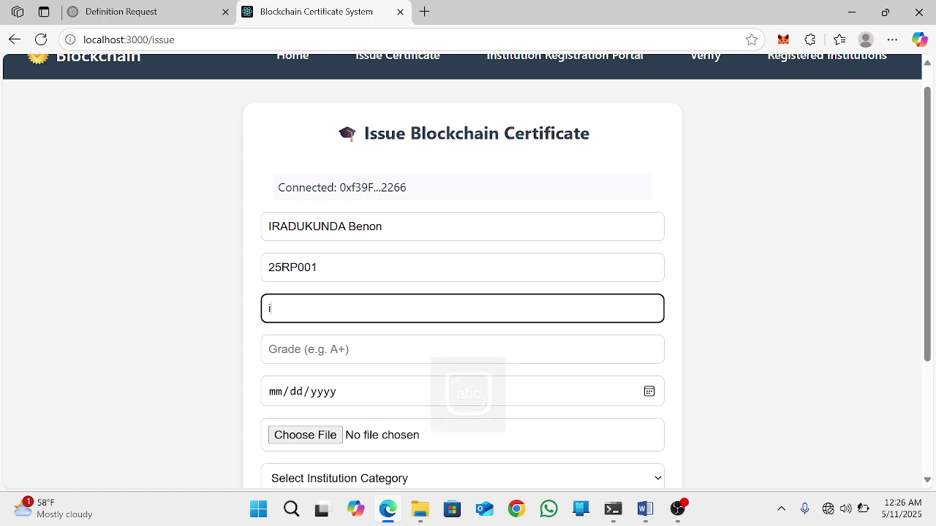
key("Caps_Lock")
type("ICT")
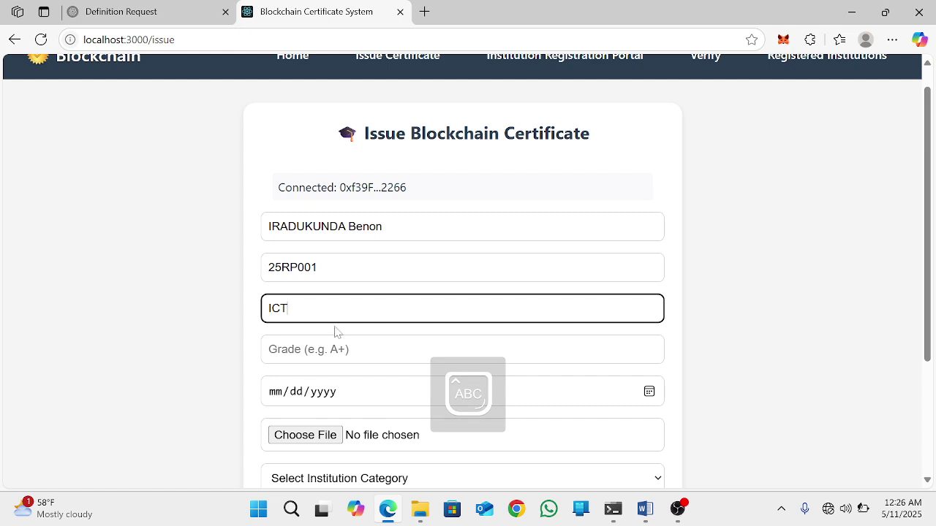
left_click(341, 349)
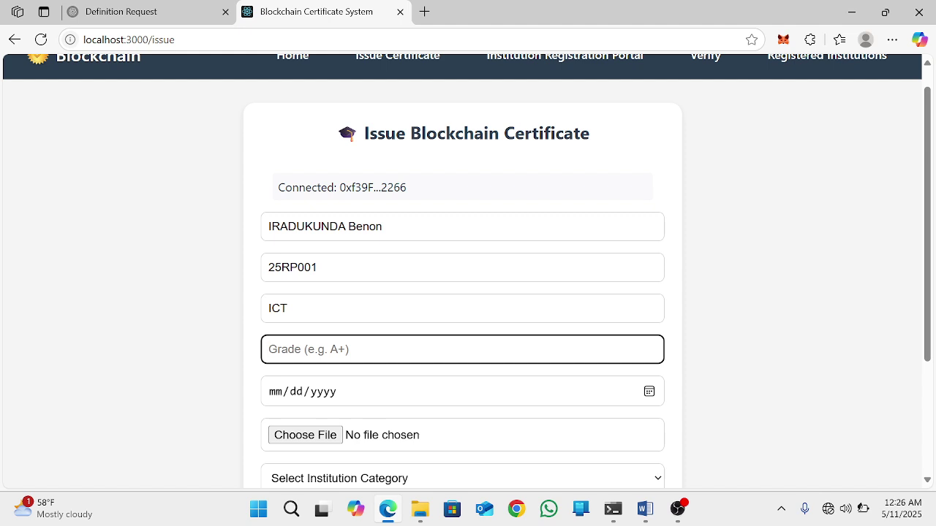
type("A+")
left_click(647, 399)
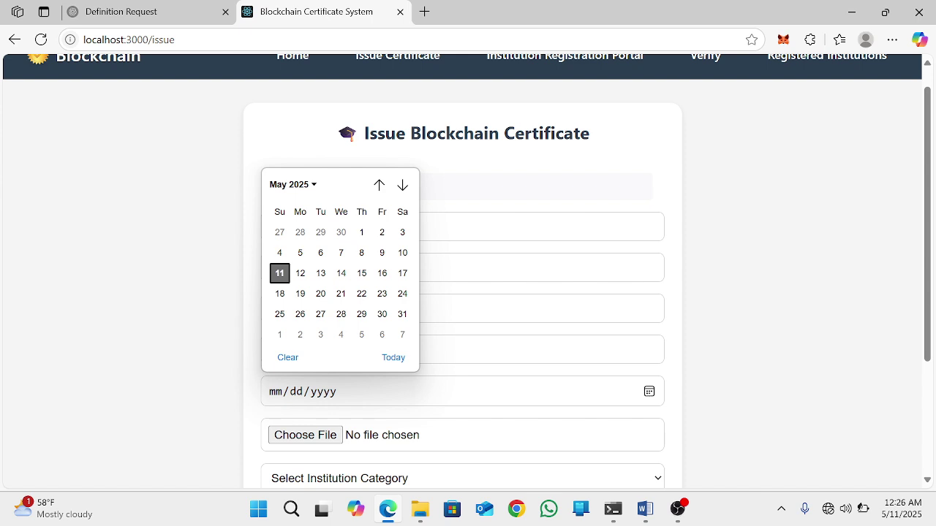
left_click(395, 358)
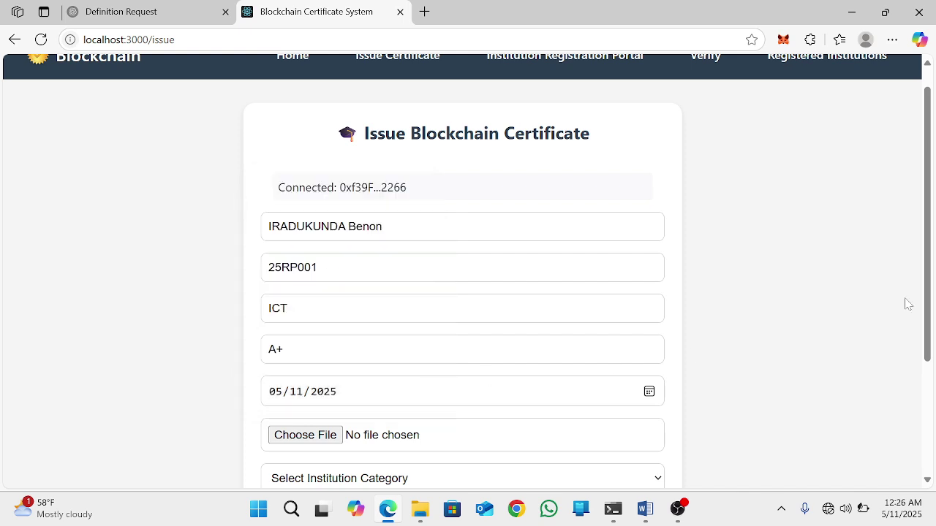
Step: Attach Screenshot 2025-05-01 191727.png as the certificate file
left_click_drag(926, 307, 929, 413)
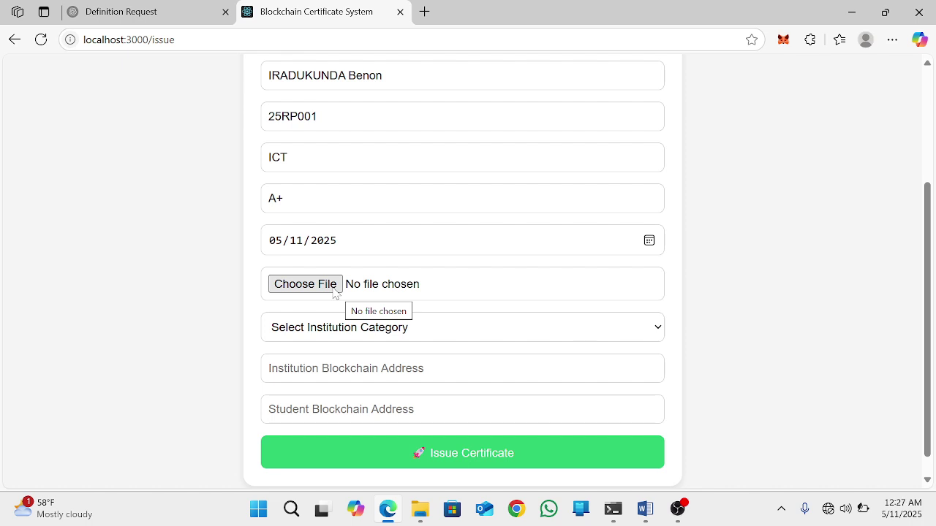
left_click(334, 290)
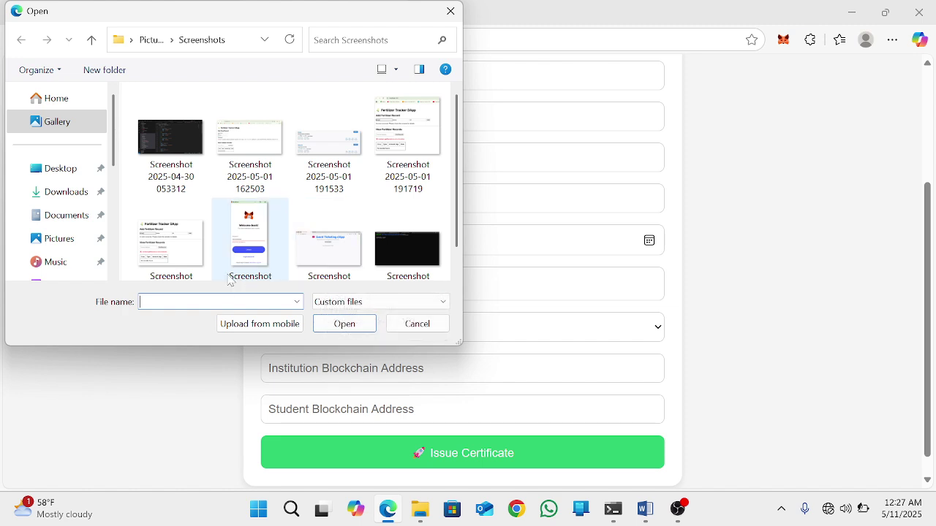
left_click(176, 265)
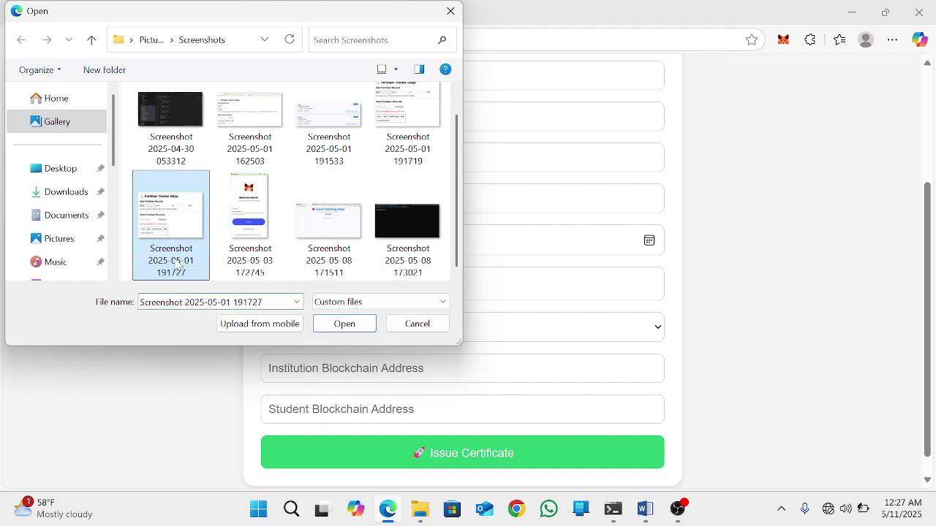
left_click(338, 324)
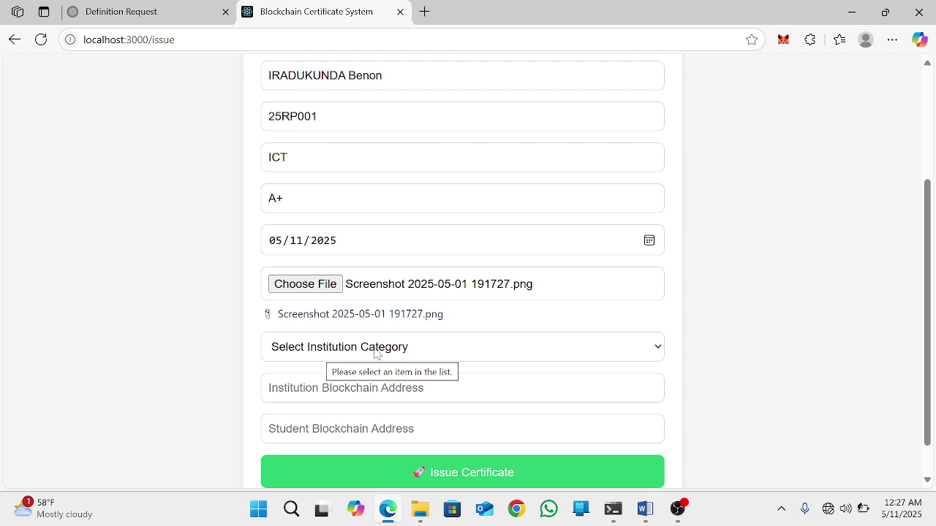
Step: Choose University from the Select Institution Category dropdown
left_click(377, 354)
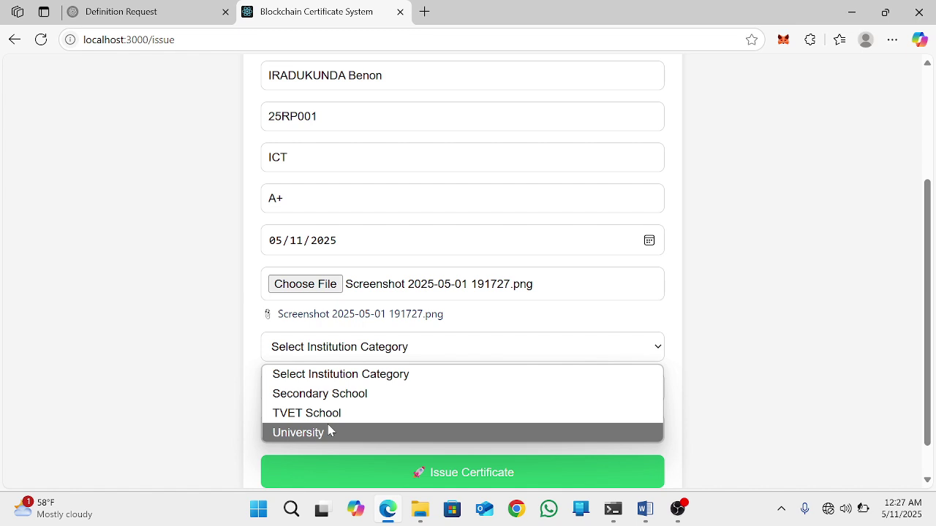
left_click(328, 432)
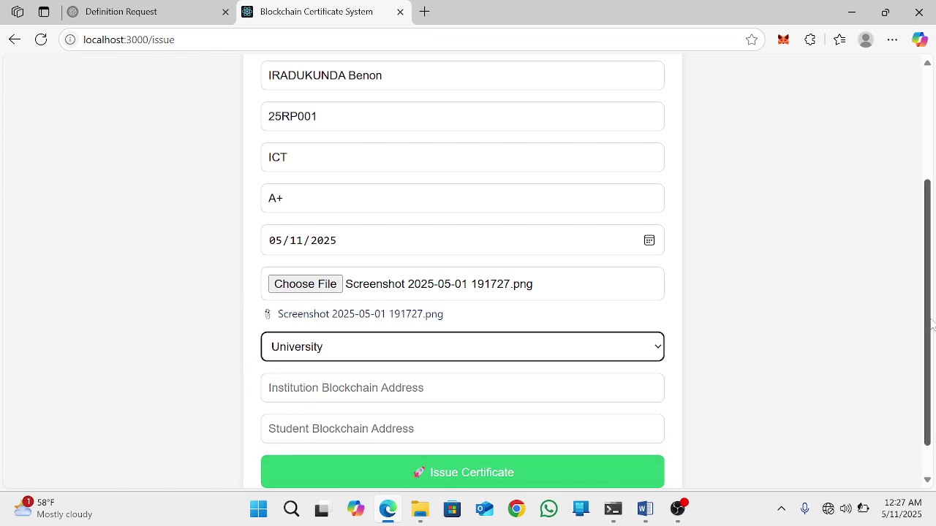
scroll(932, 325, "down", 1)
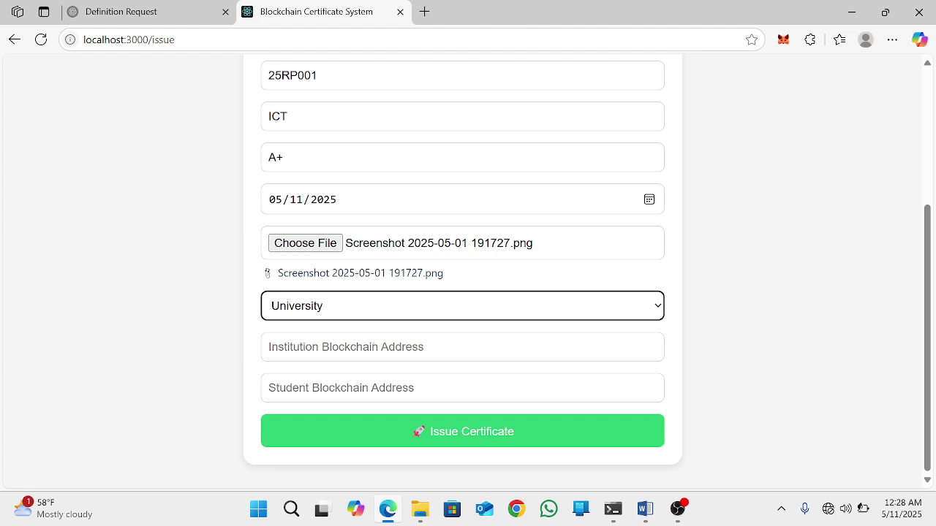
Step: Paste the institution's wallet address into Institution Blockchain Address
left_click(365, 347)
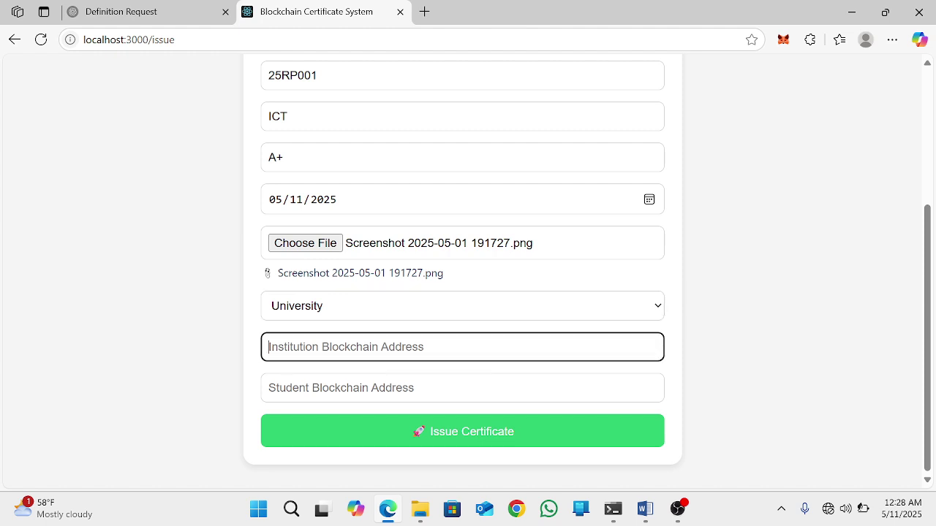
type("0xf39Fd6e51aad88F6F4ce6aB8827279cffFb92266")
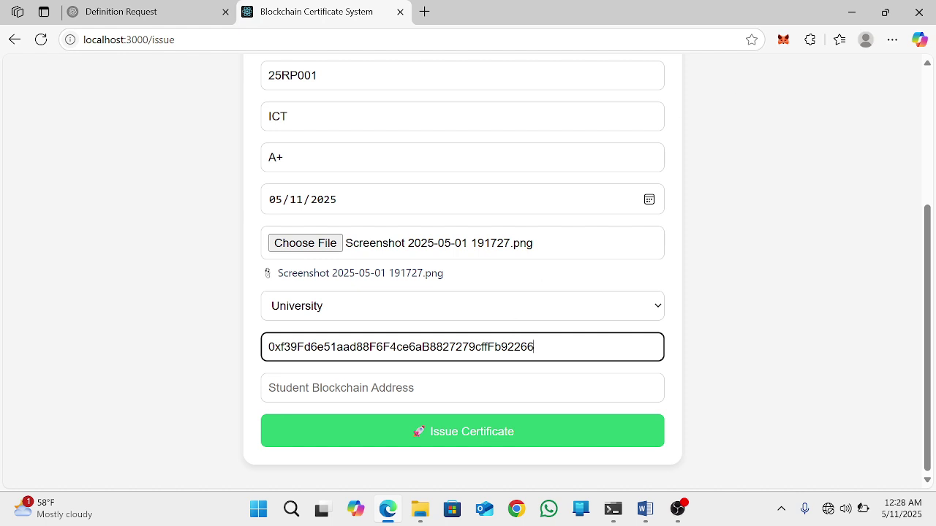
key("Return")
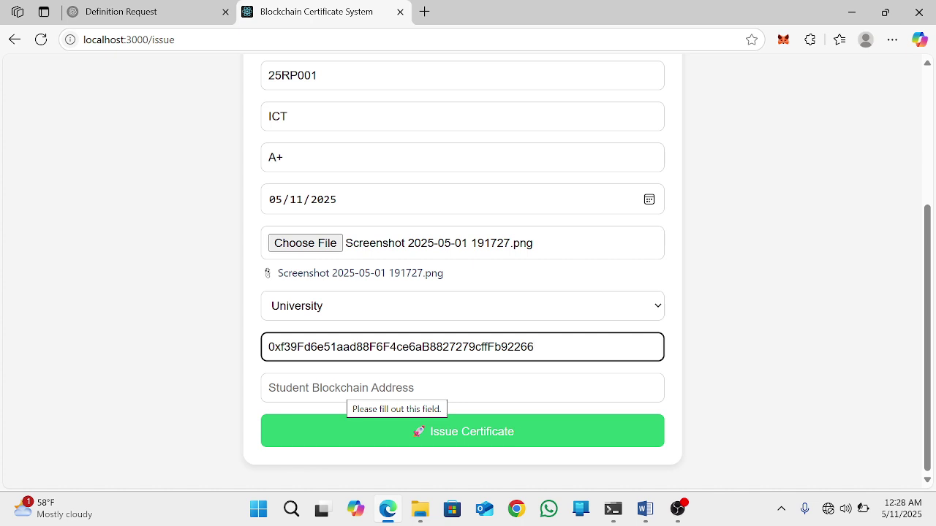
Step: Switch MetaMask to Account 4 and copy its wallet address
left_click(782, 40)
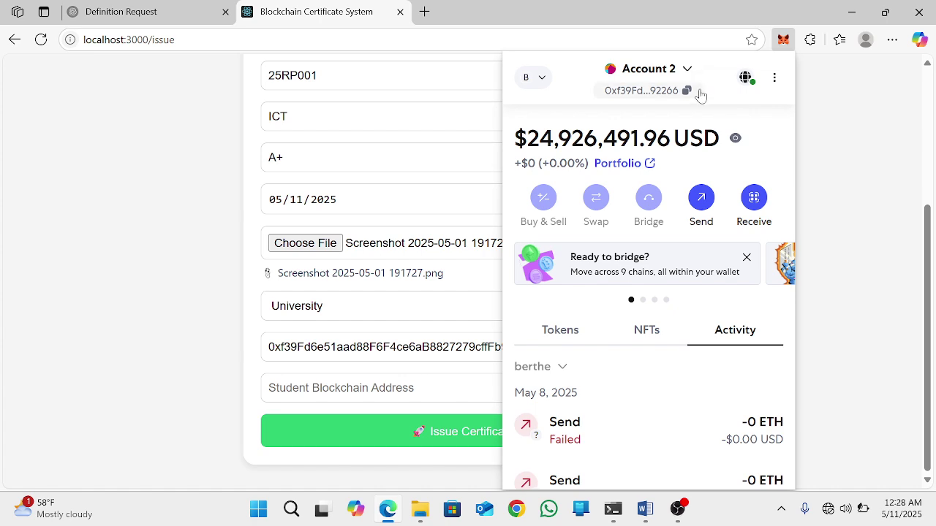
left_click(688, 73)
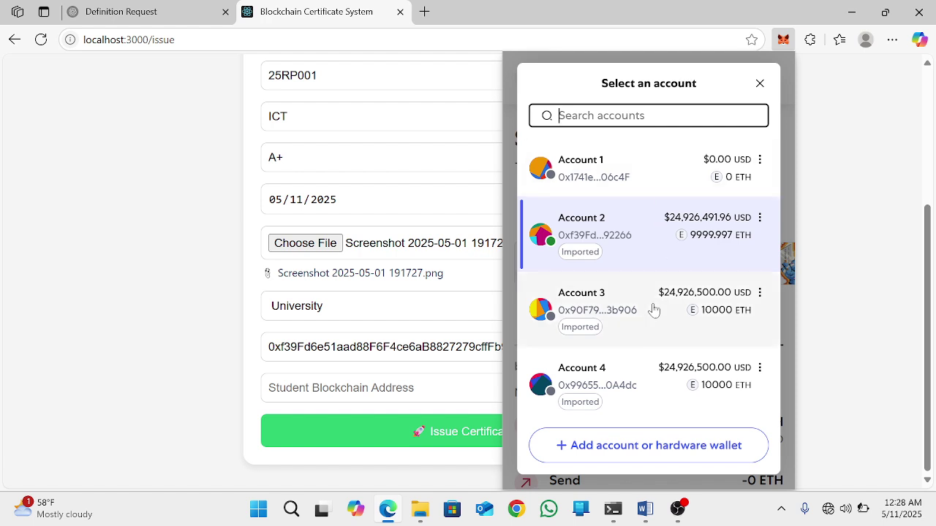
left_click(621, 372)
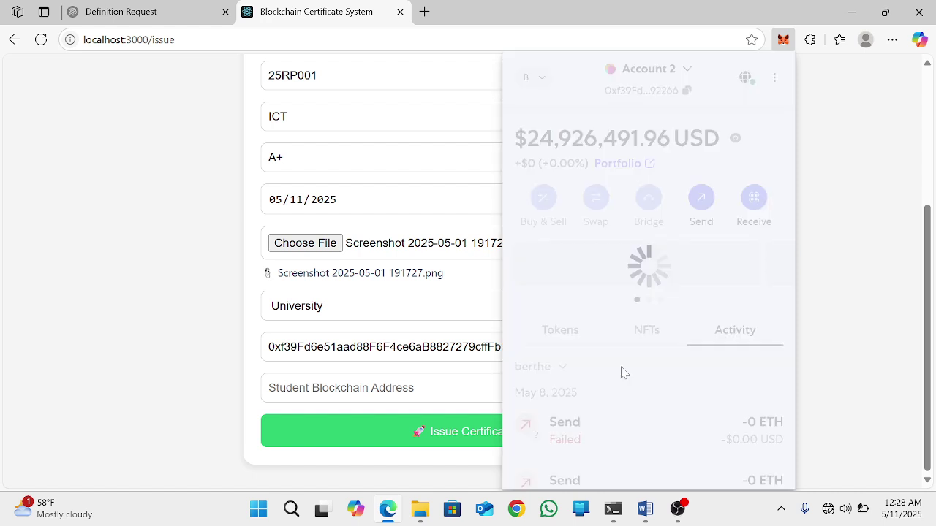
left_click(689, 90)
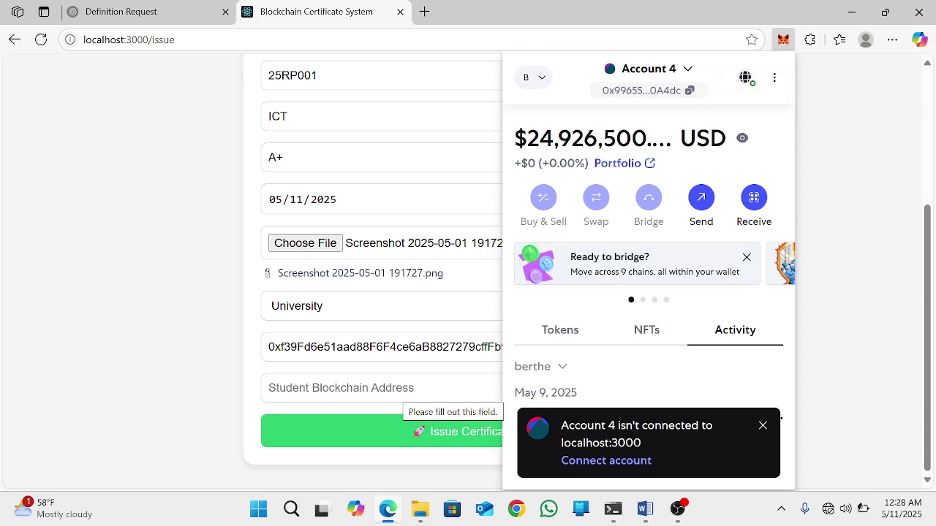
left_click(408, 391)
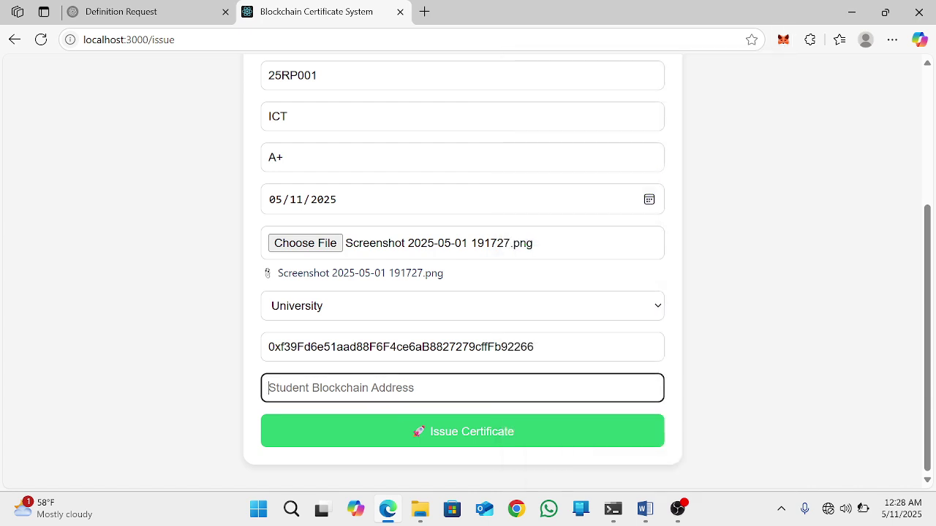
Step: Paste Account 4's address as the Student Blockchain Address and issue the certificate
key("ctrl+v")
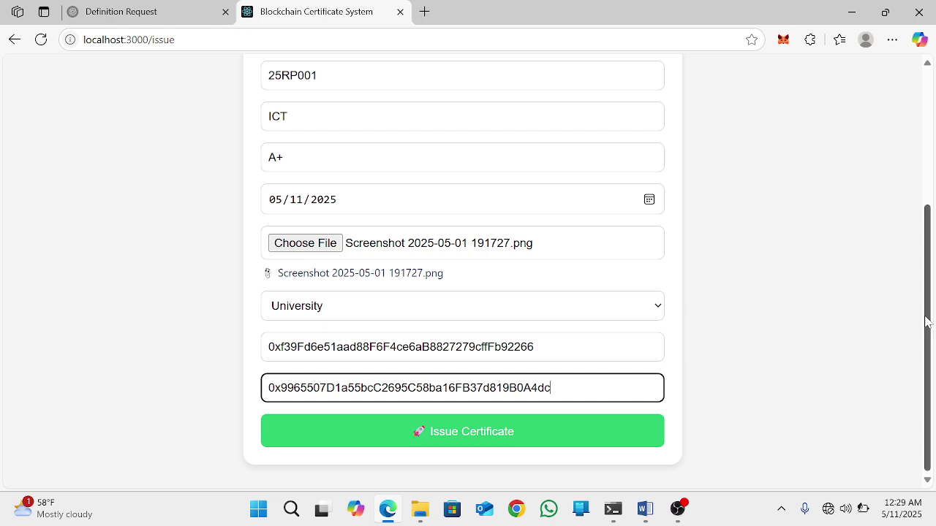
left_click_drag(926, 322, 925, 340)
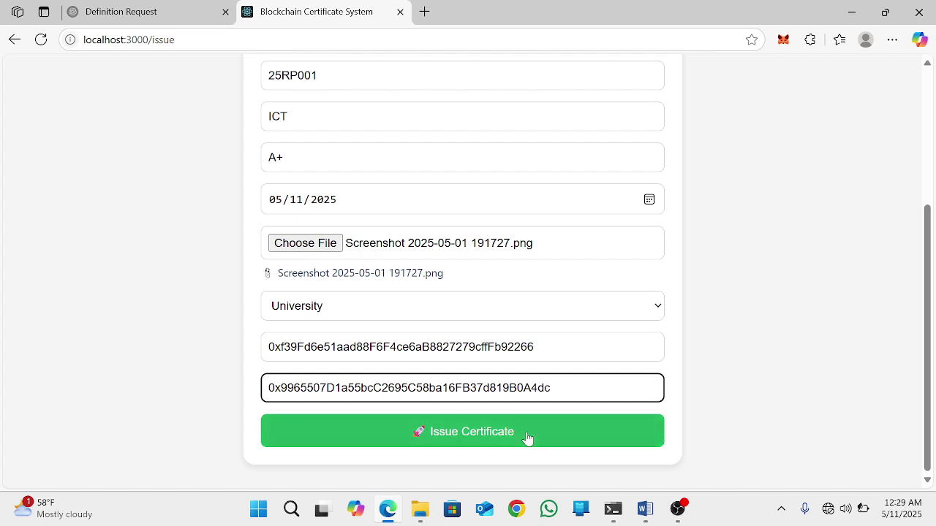
left_click(486, 441)
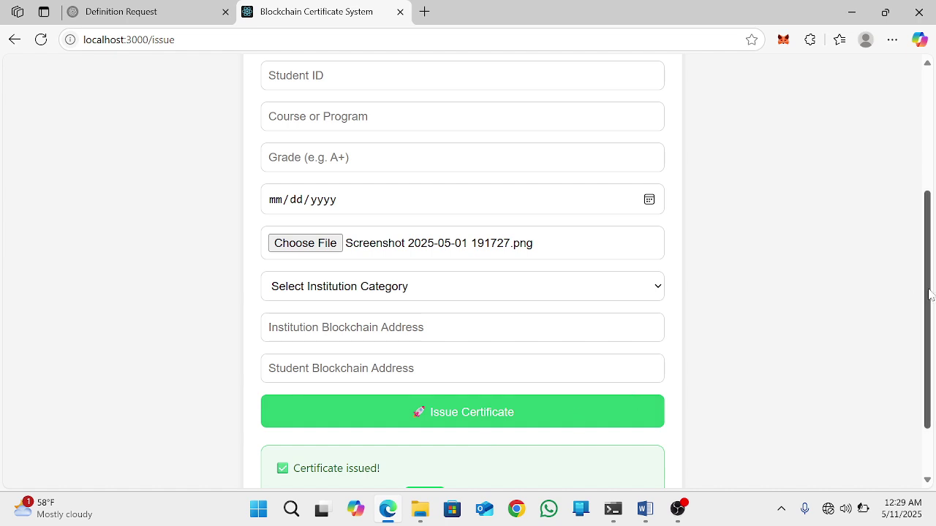
left_click_drag(930, 299, 927, 385)
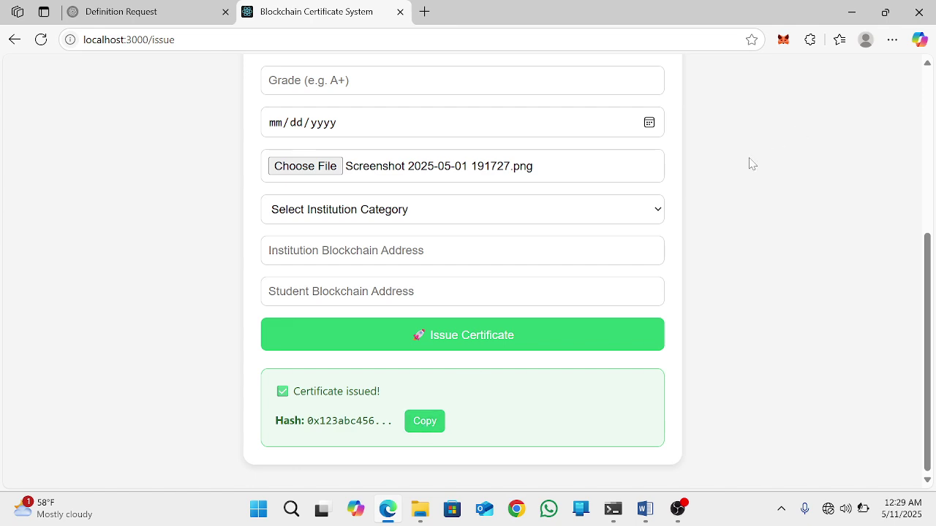
left_click_drag(932, 274, 934, 99)
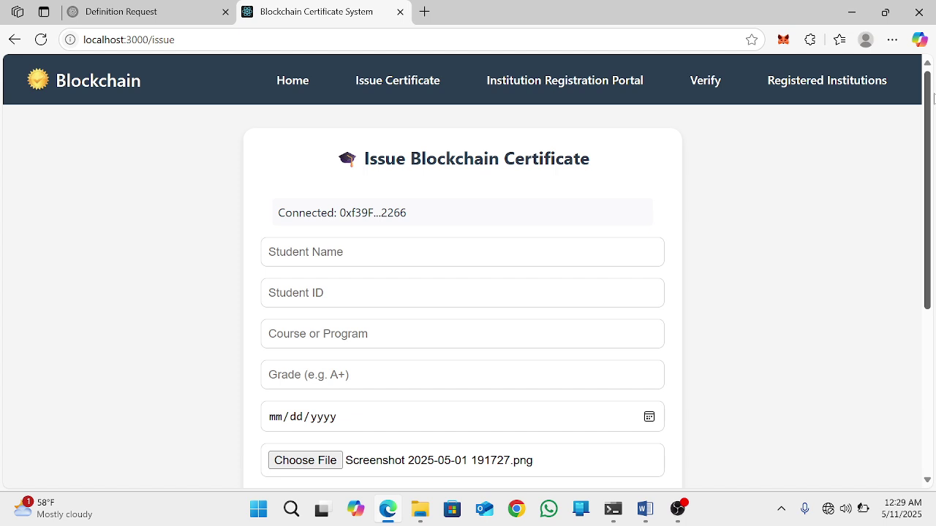
Step: On the Verify page, retrieve the certificate using the student's wallet address
left_click(697, 86)
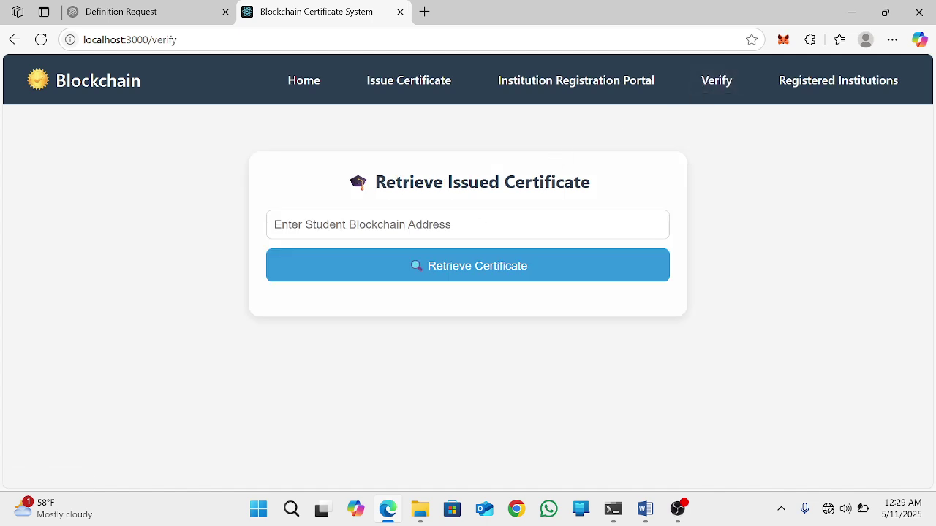
left_click(275, 225)
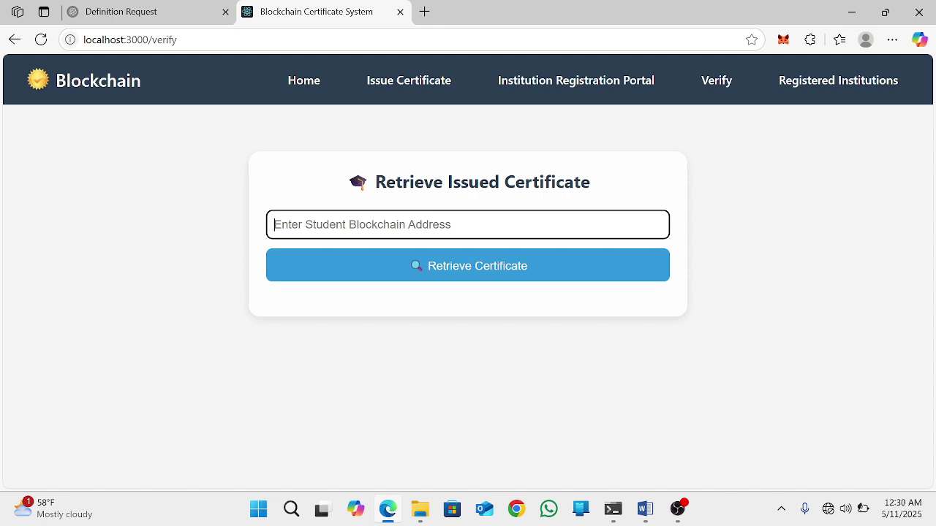
key("ctrl+v")
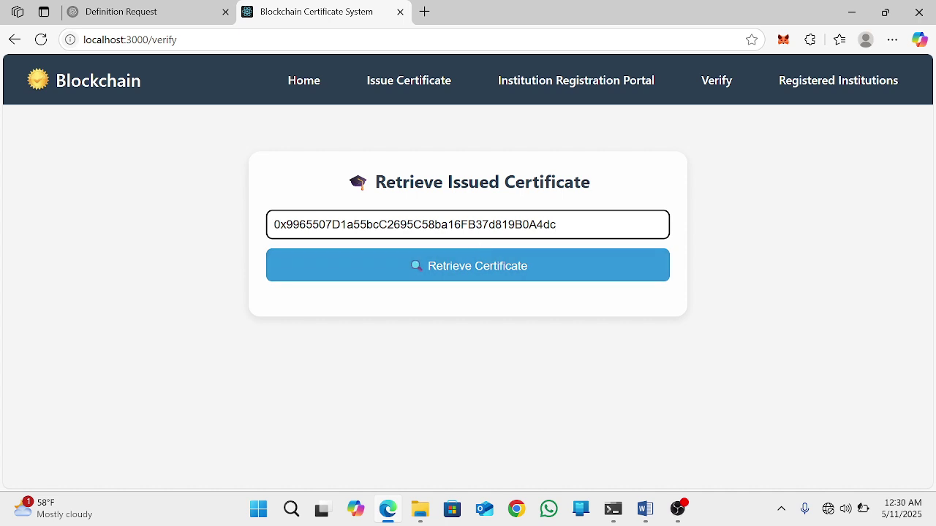
left_click(472, 277)
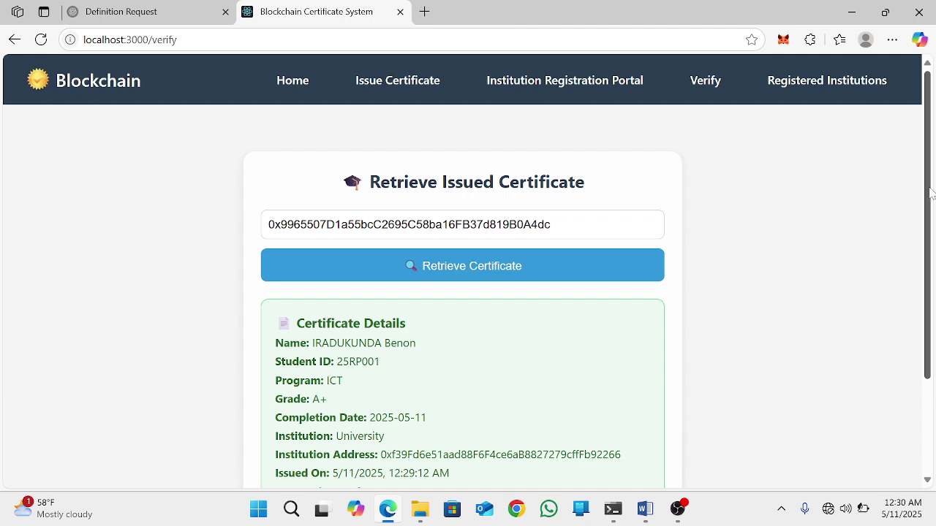
scroll(931, 197, "down", 1)
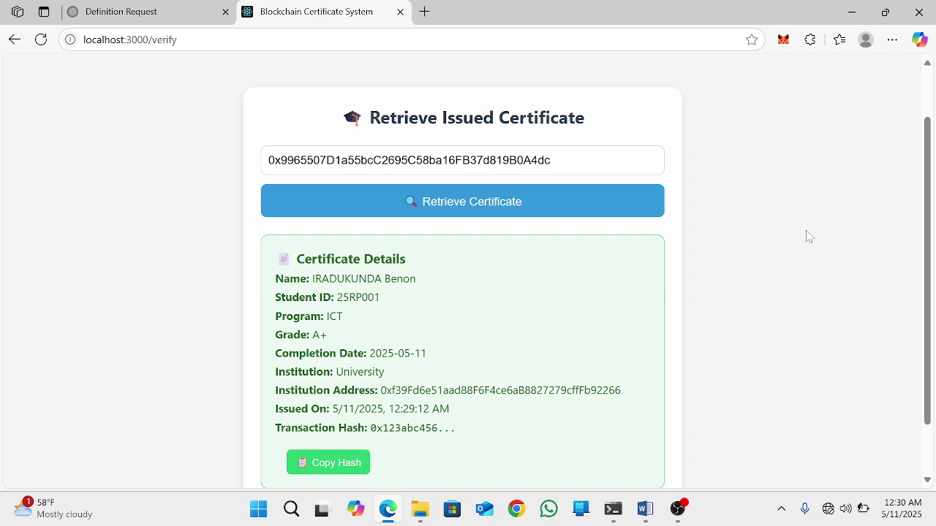
scroll(922, 198, "up", 2)
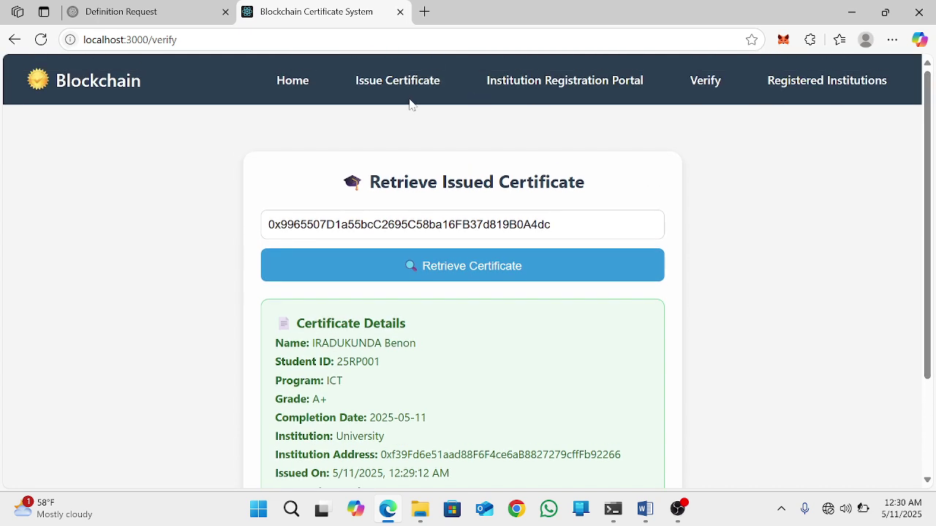
Step: Return to the Blockchain-Based Certificate Verification System home page, then bring OBS Studio forward
left_click(305, 86)
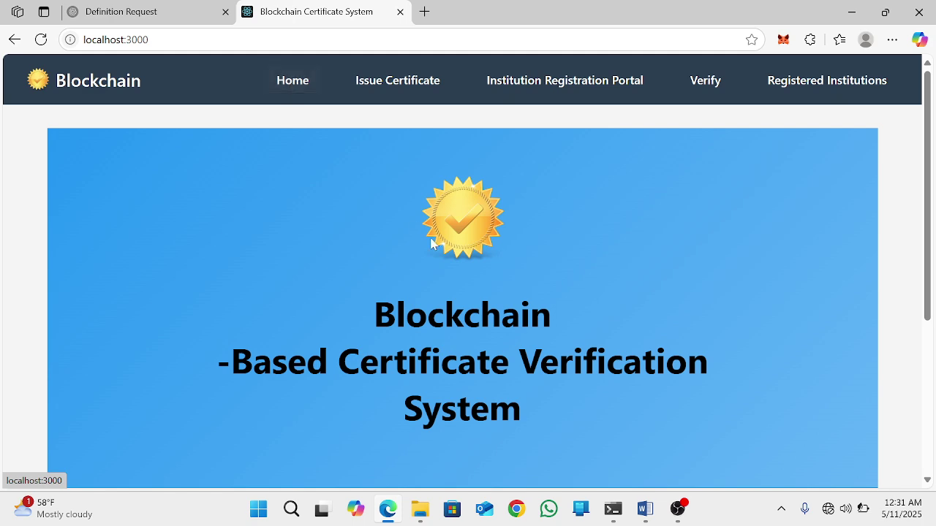
left_click(677, 508)
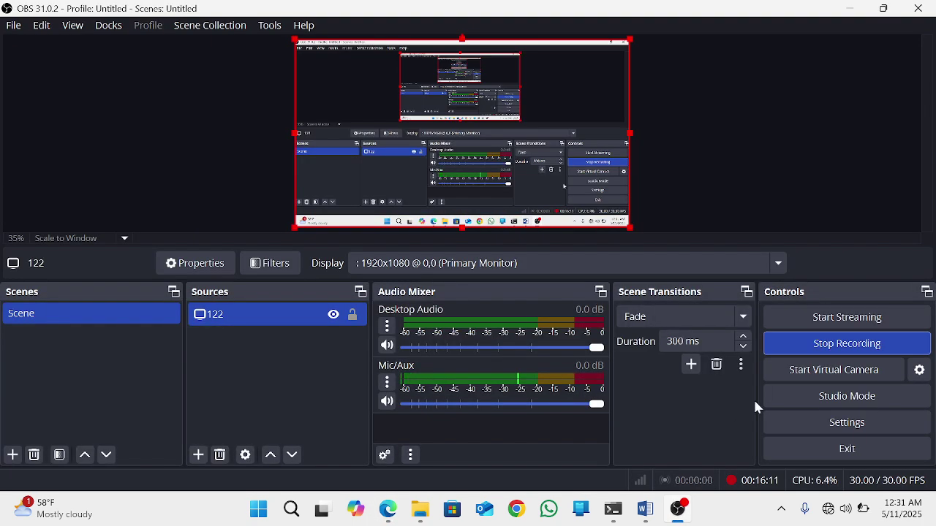